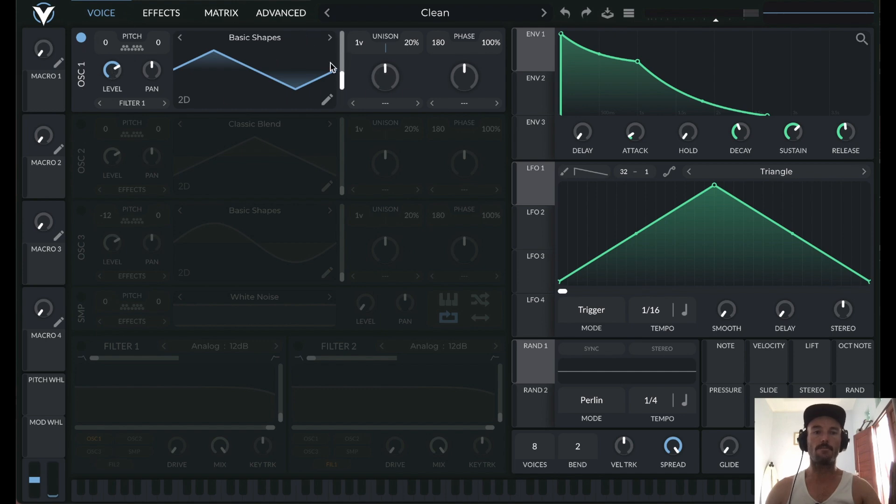
Set oscillator 1's Basic Shapes wavetable to a sine wave, with phase 0 and phase randomization 0%.
mouse_move(344, 90)
drag(343, 90, 353, 134)
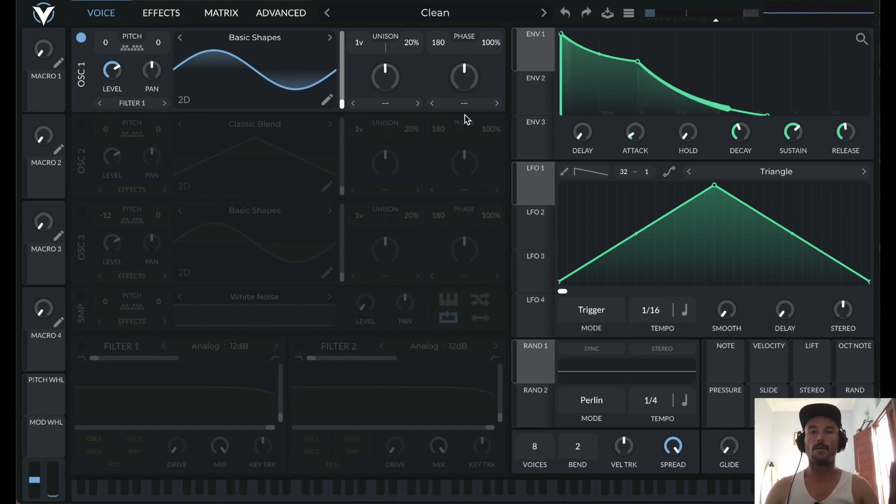
drag(439, 47, 465, 252)
drag(494, 43, 494, 44)
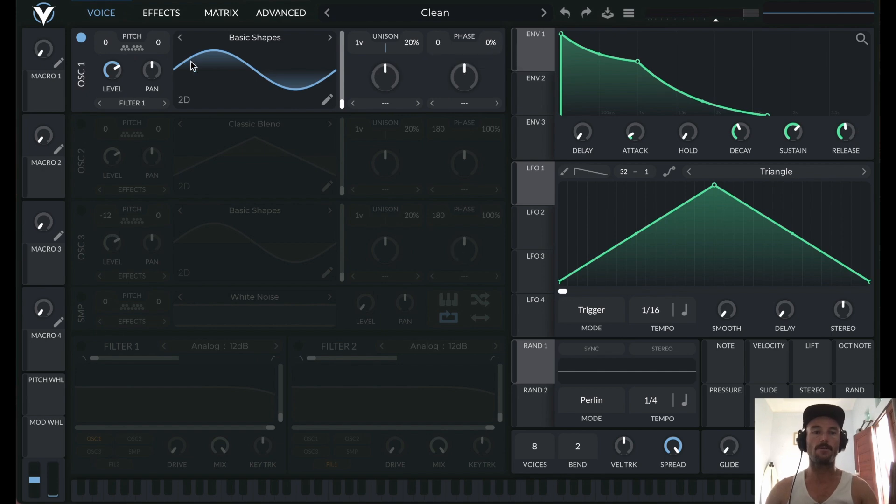
Set oscillator 1's pitch transpose to -12 semitones.
right_click(107, 46)
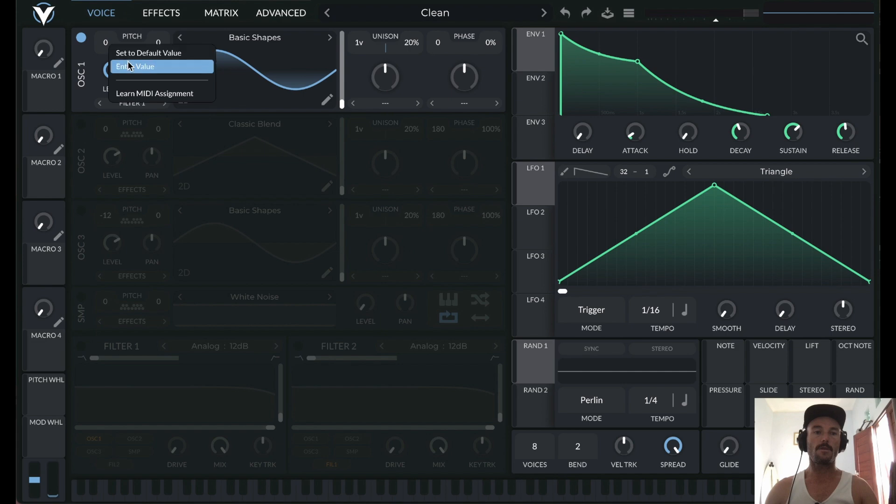
click(122, 67)
text(-12)
key(Return)
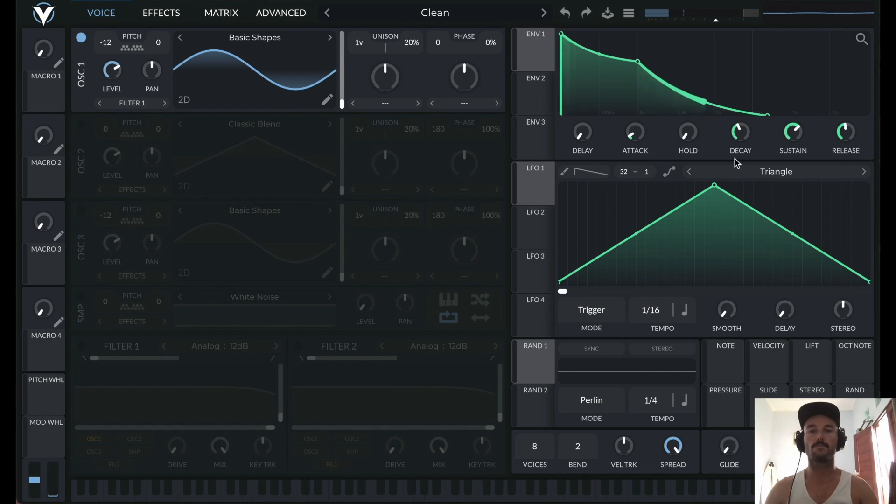
Set Envelope 1's release to 0.08.
right_click(846, 136)
click(770, 159)
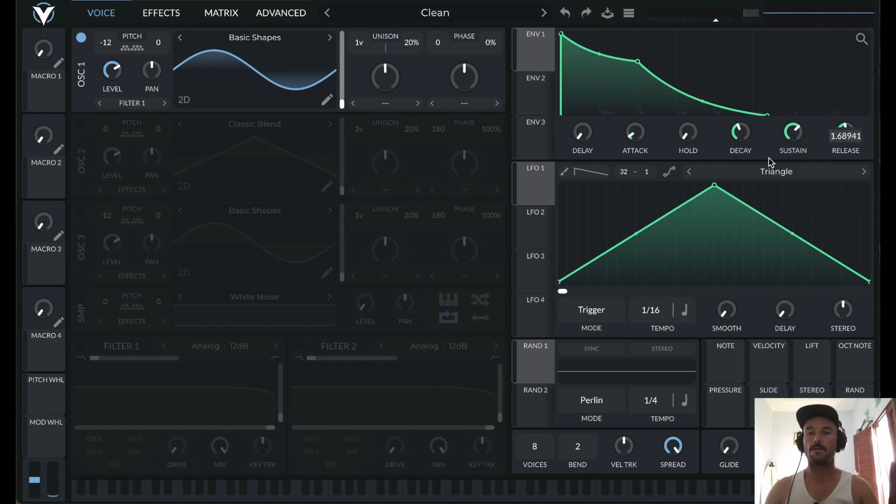
text(.0)
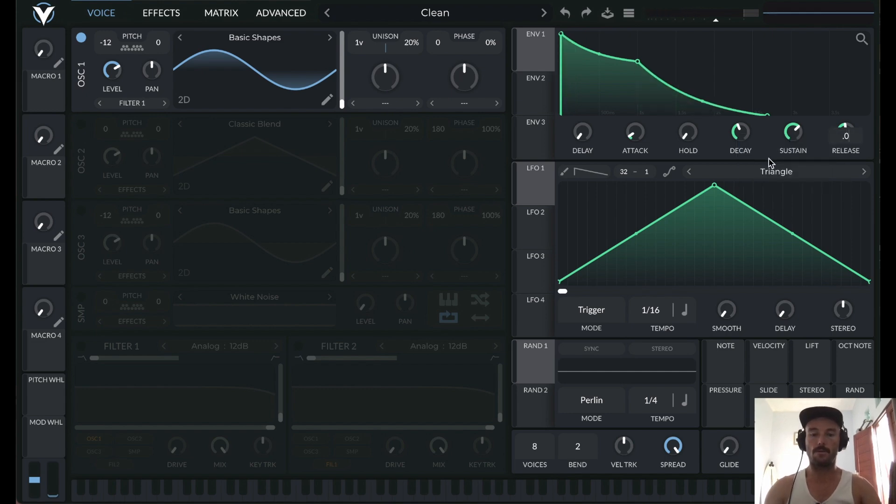
text(8)
key(Return)
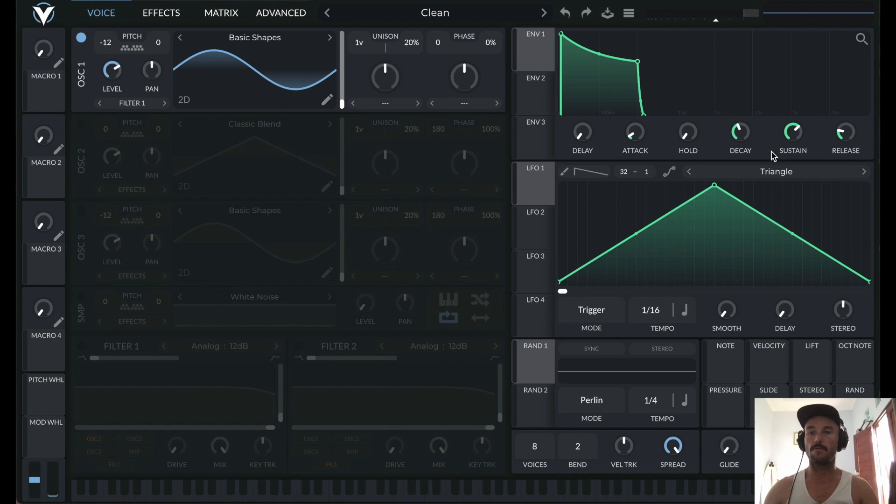
Raise Envelope 1's sustain to maximum and set its decay to 0.08.
scroll(797, 136, down, 5)
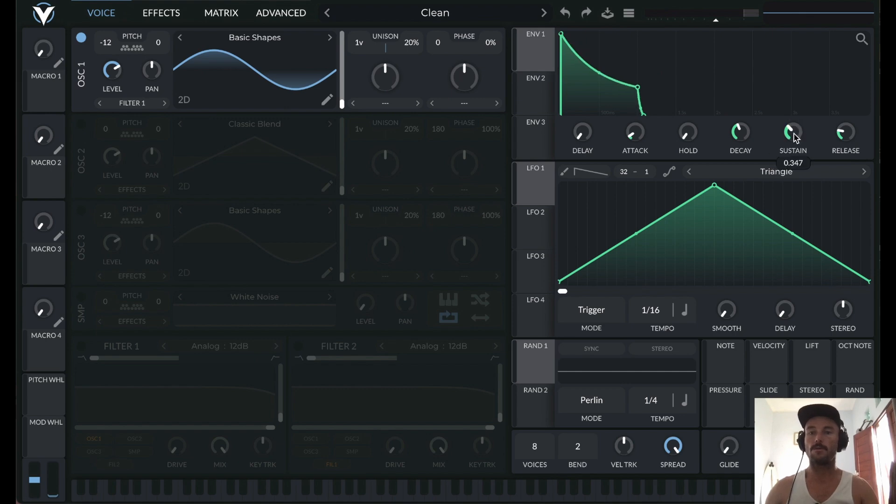
scroll(795, 138, up, 10)
right_click(741, 133)
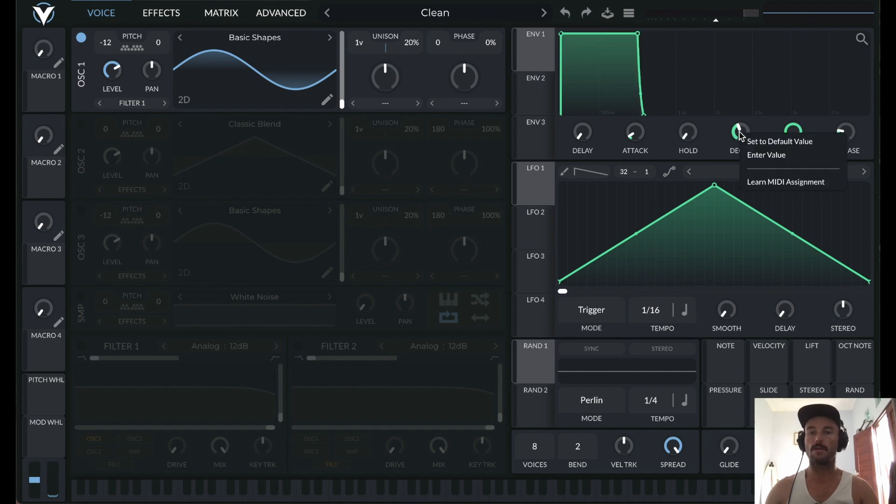
click(766, 153)
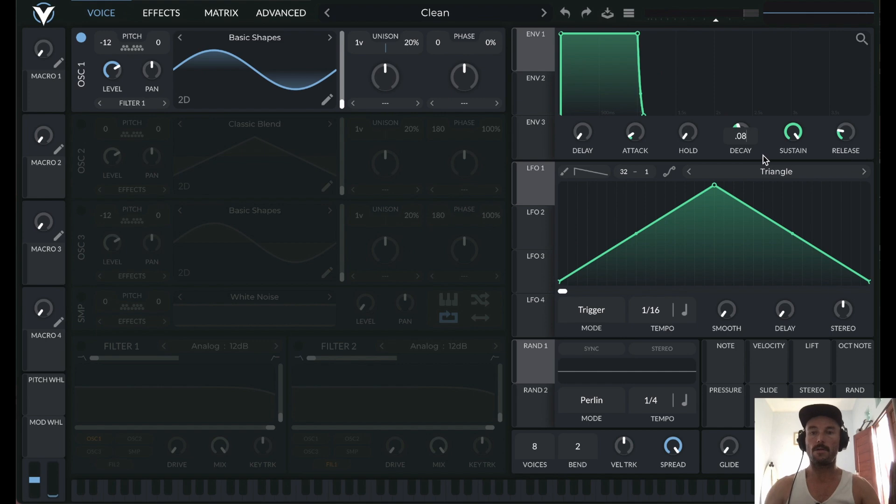
key(Return)
Set Envelope 1's attack to 0.001 and reduce the synth's voice count to 1.
right_click(642, 140)
click(666, 163)
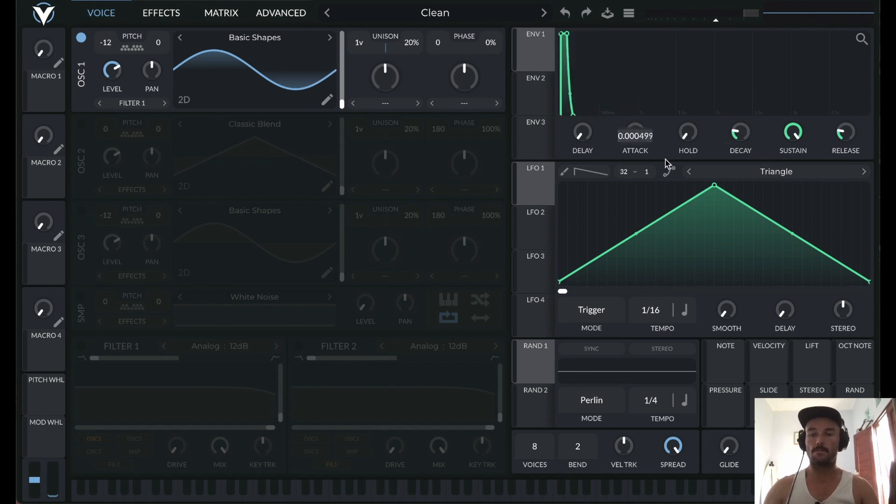
text(.001)
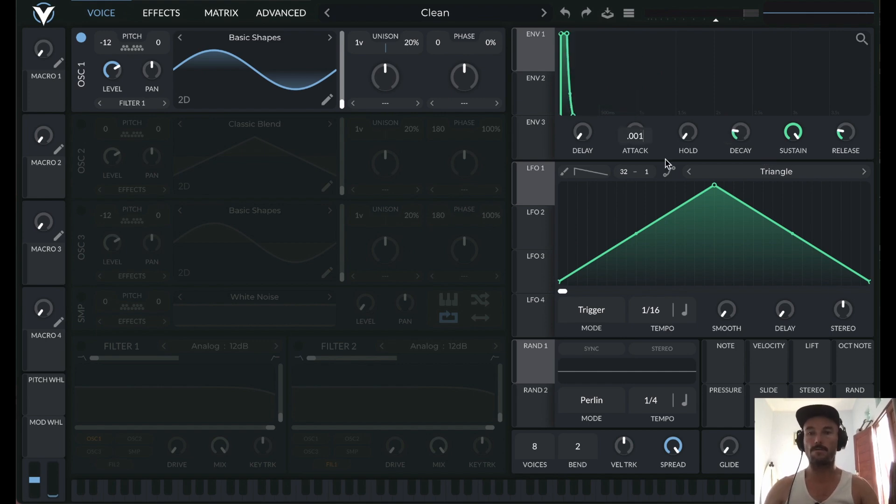
key(Return)
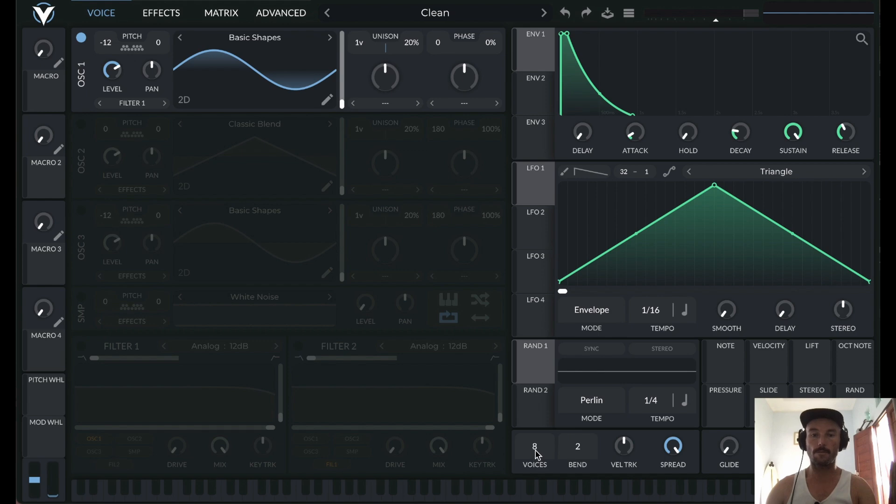
drag(536, 452, 541, 496)
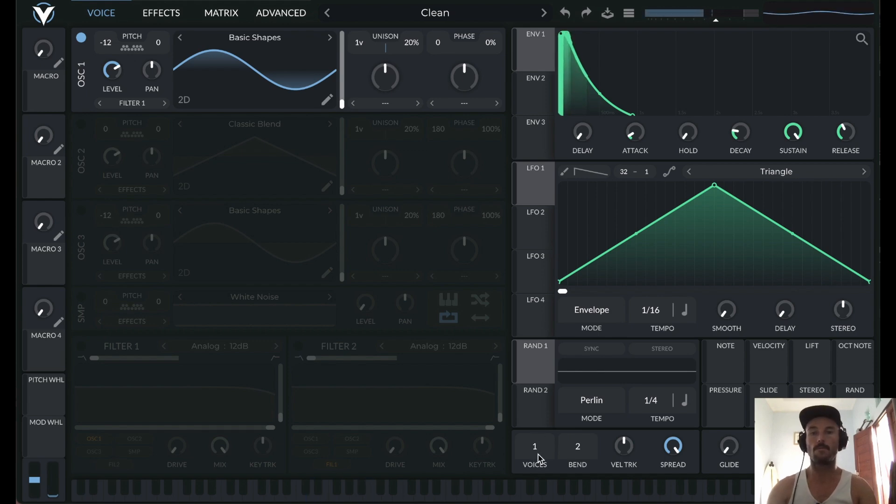
Assign LFO 1 to oscillator 1's pitch transpose and set LFO 1's mode to Envelope.
mouse_move(540, 183)
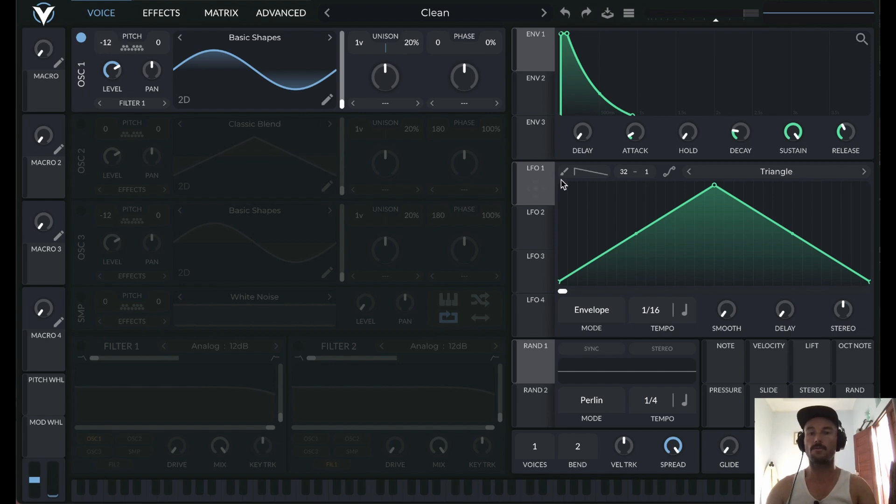
drag(540, 194, 106, 53)
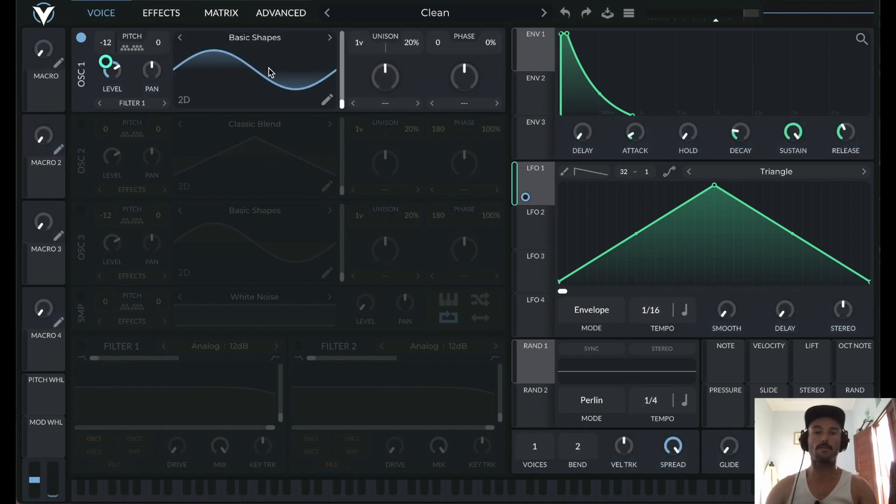
click(592, 311)
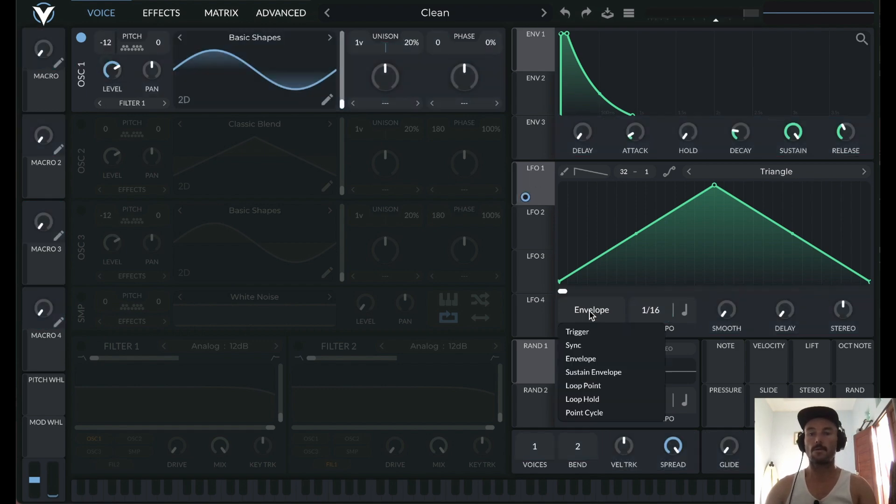
click(589, 360)
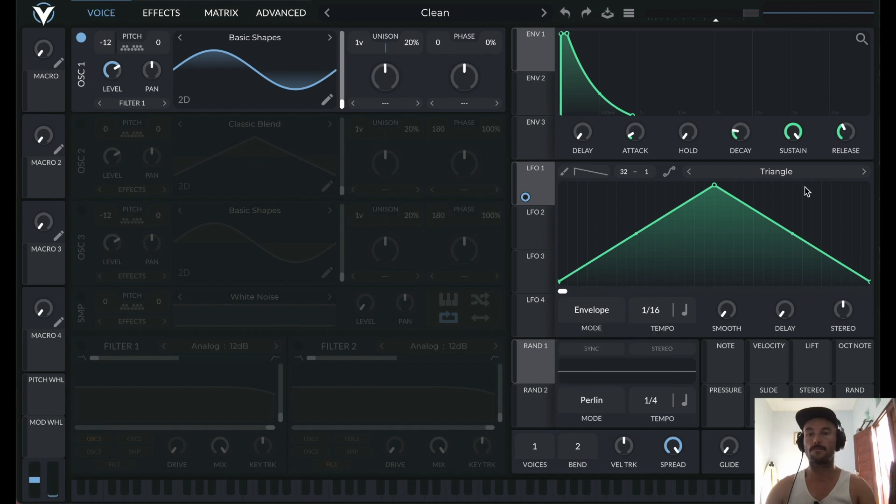
Change LFO 1's shape to the Saw Down preset.
click(784, 177)
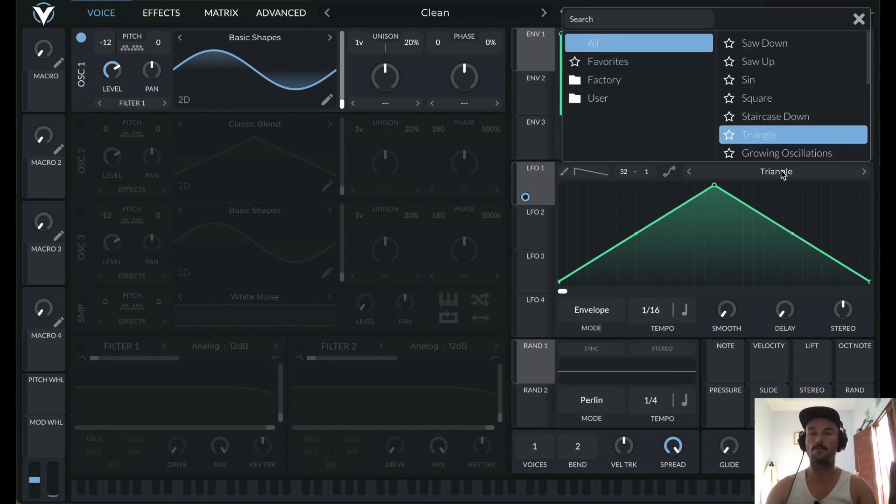
click(769, 43)
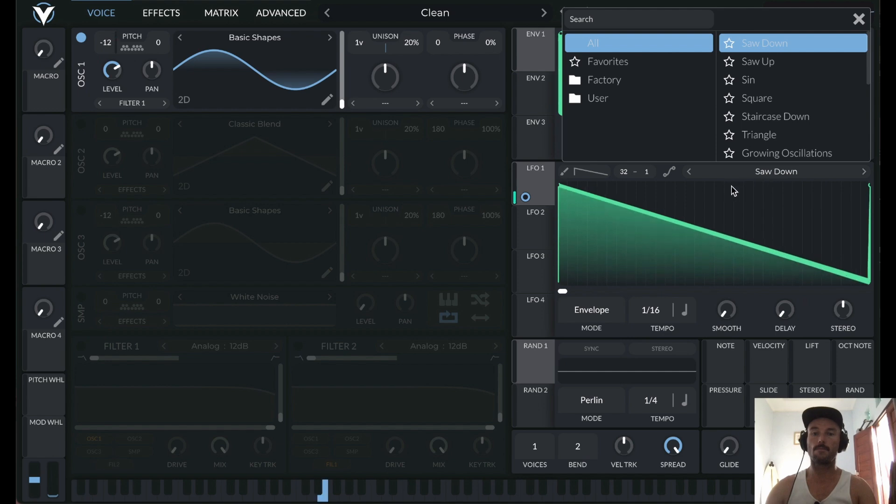
click(702, 254)
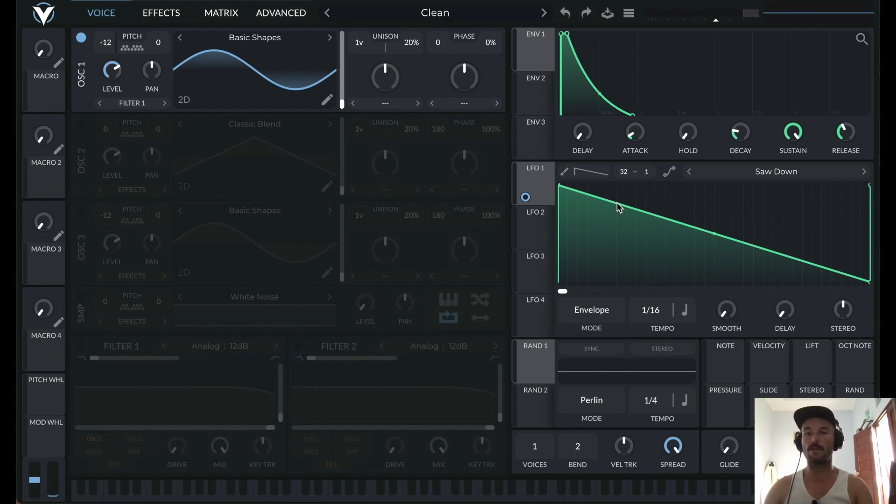
Add a point near the start of LFO 1's ramp, lower it, and bend both segments into a steep drop with a long tail.
double_click(638, 213)
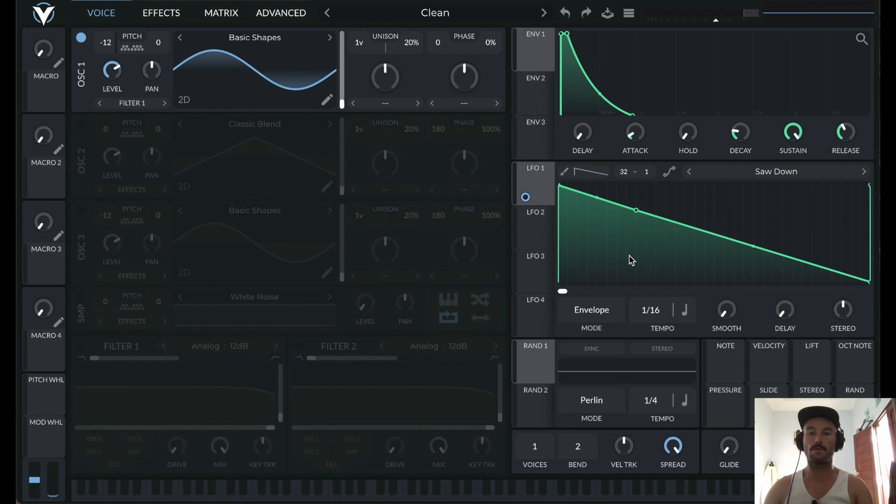
drag(637, 211, 597, 209)
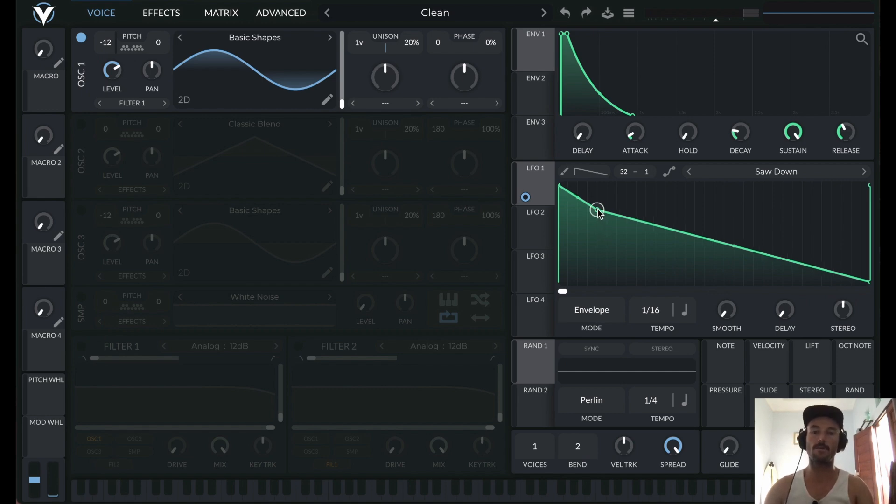
drag(598, 210, 598, 256)
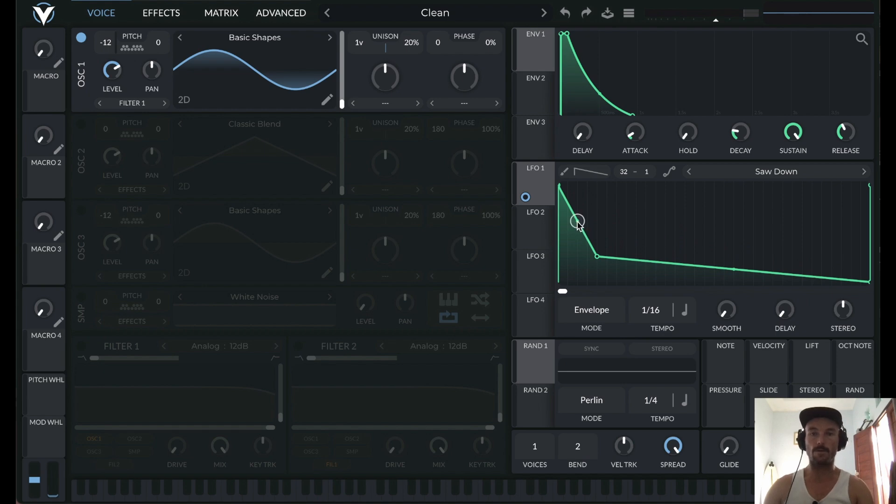
drag(579, 225, 574, 250)
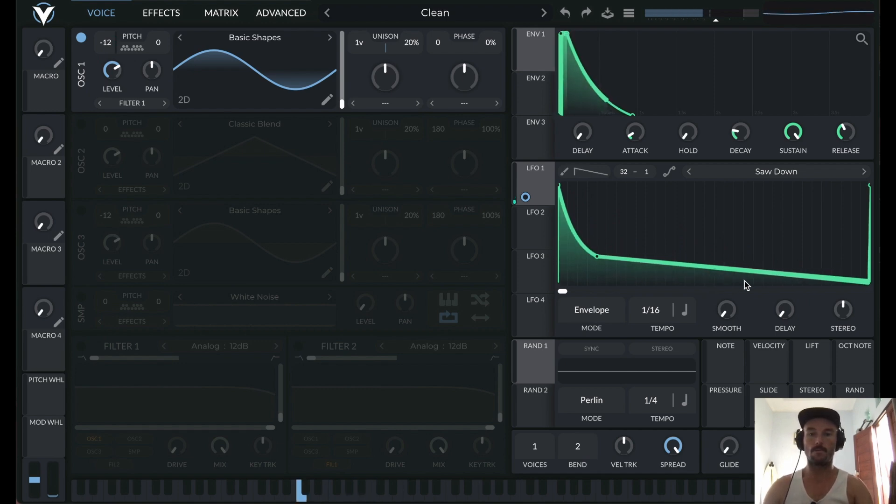
drag(734, 270, 735, 318)
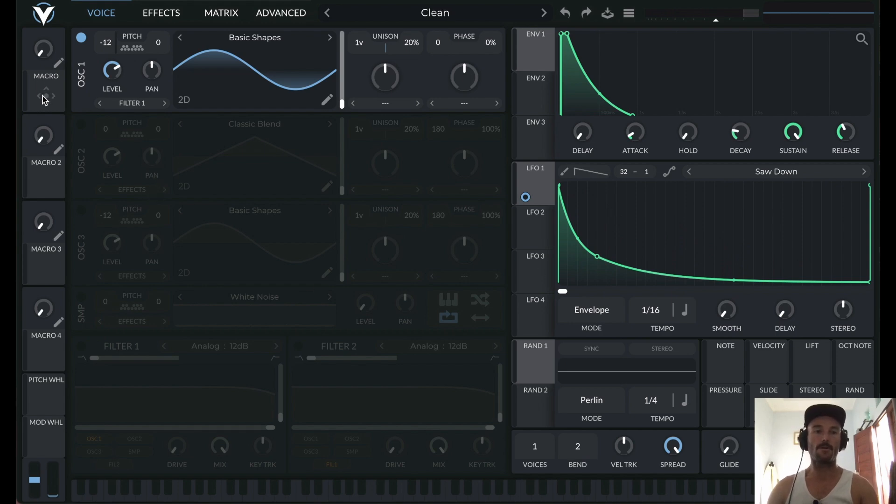
Assign Macro 1 to the amount of LFO 1's pitch modulation on oscillator 1 and turn the macro up.
mouse_move(114, 37)
mouse_move(103, 60)
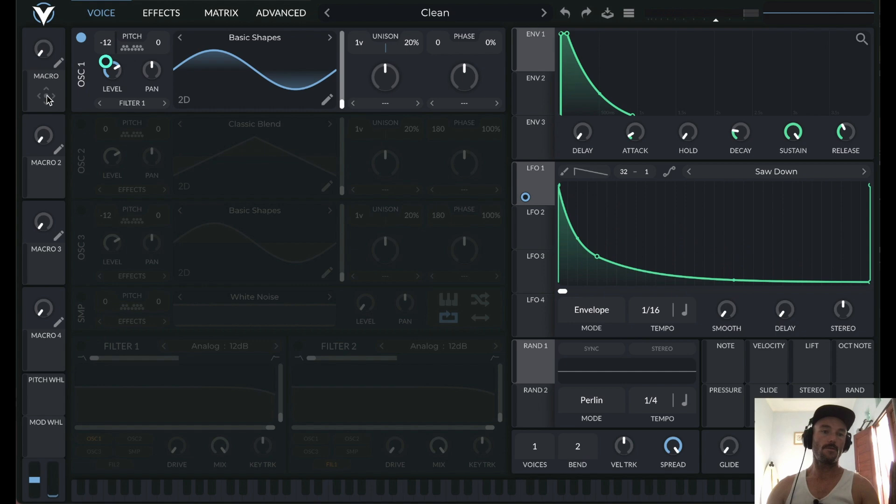
drag(49, 99, 52, 39)
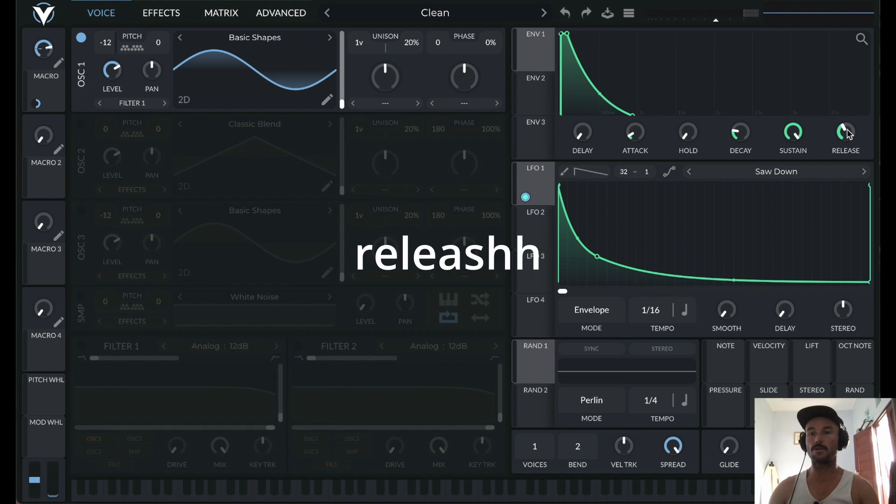
Shorten Envelope 1's release and rename Macro 1 as TOP.
drag(851, 136, 858, 89)
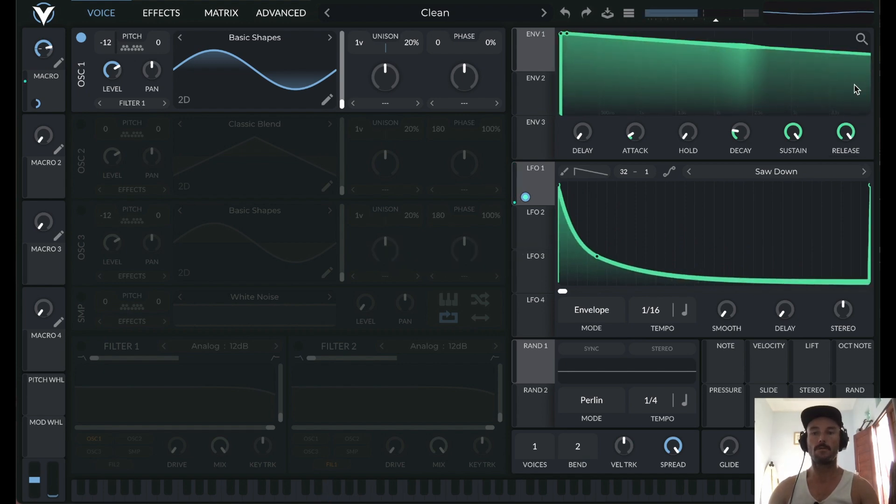
double_click(853, 135)
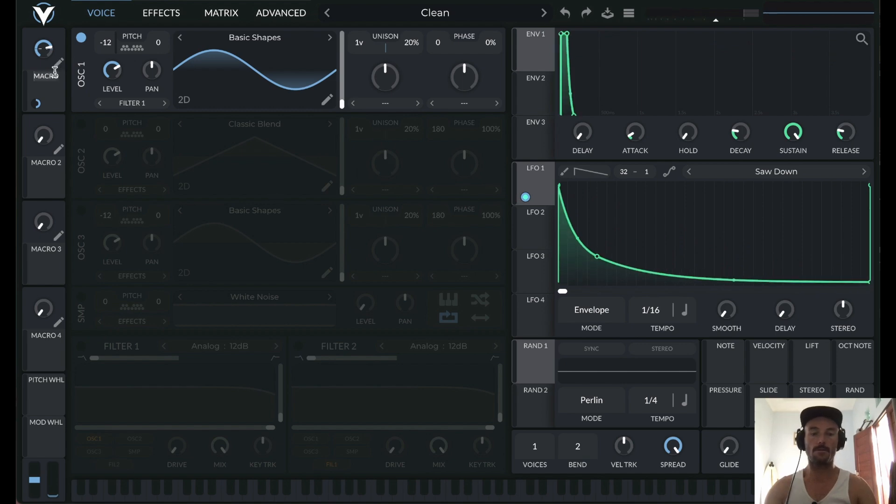
text(TOP)
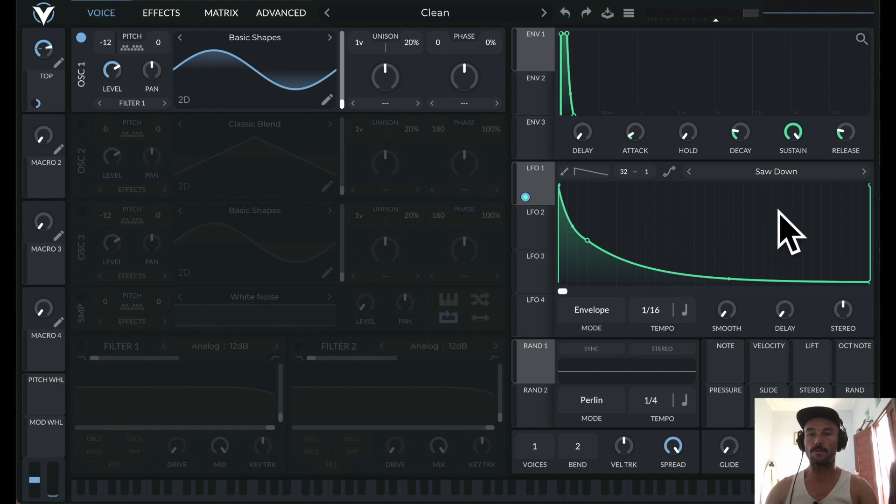
Fine-tune the height of the early bend point in LFO 1's pitch curve.
drag(588, 240, 588, 231)
drag(586, 246, 587, 250)
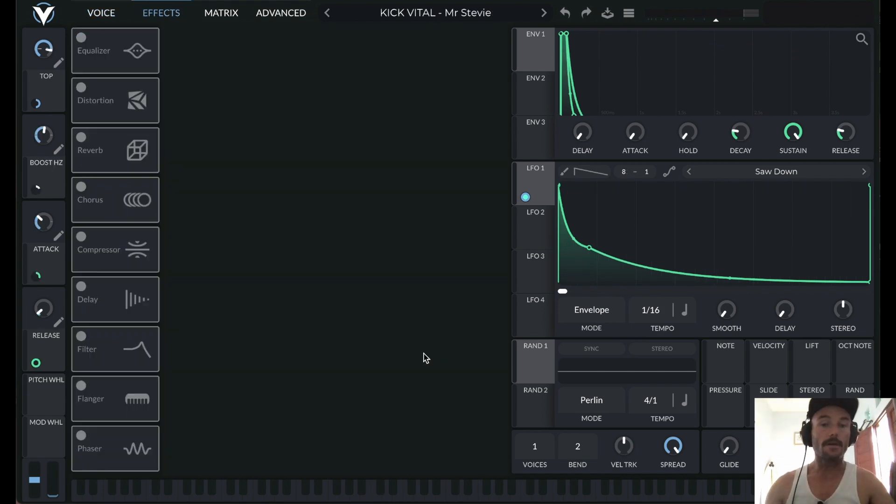
Enable the Equalizer effect and show its Band settings.
click(81, 38)
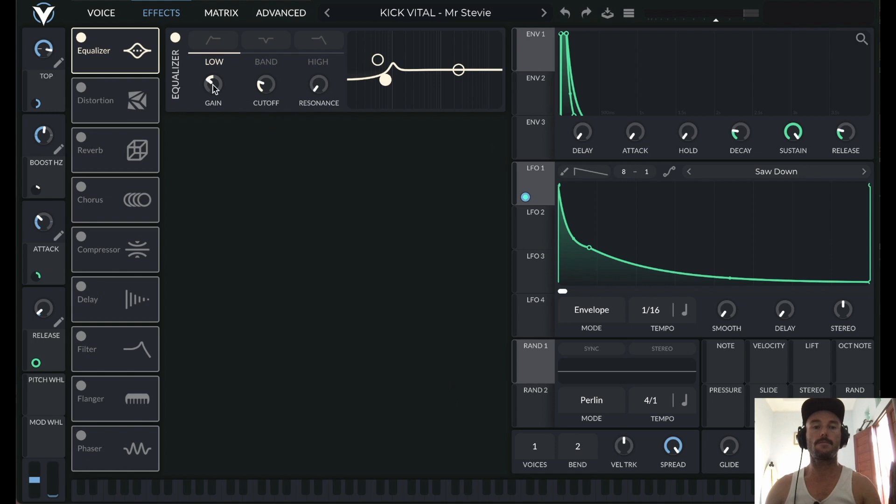
mouse_move(213, 88)
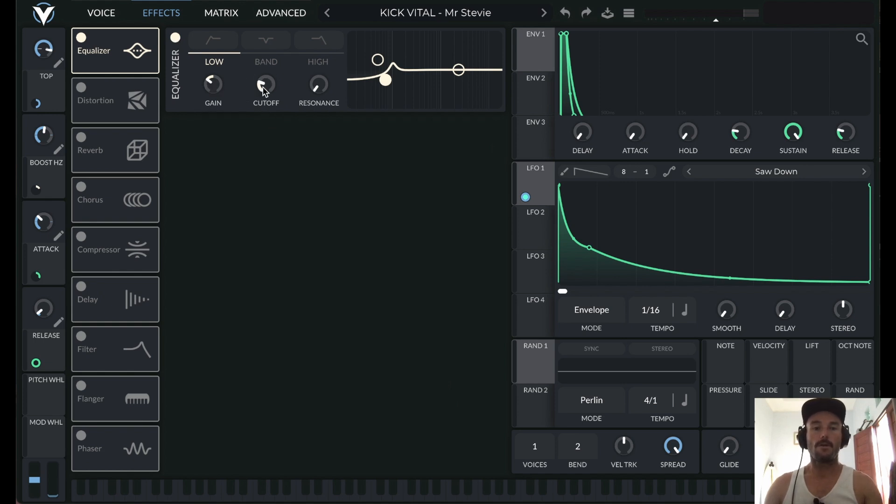
click(270, 63)
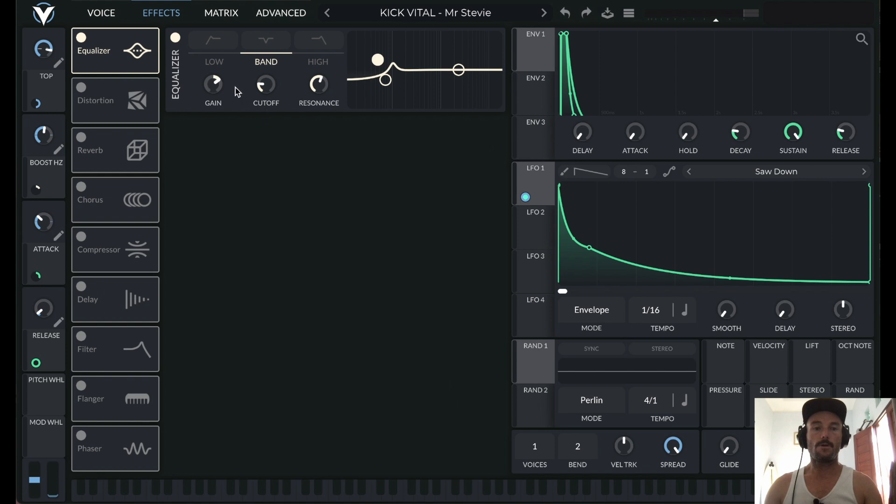
Turn up the BOOST HZ macro slightly and compare the sound with the Equalizer bypassed and re-enabled.
mouse_move(213, 87)
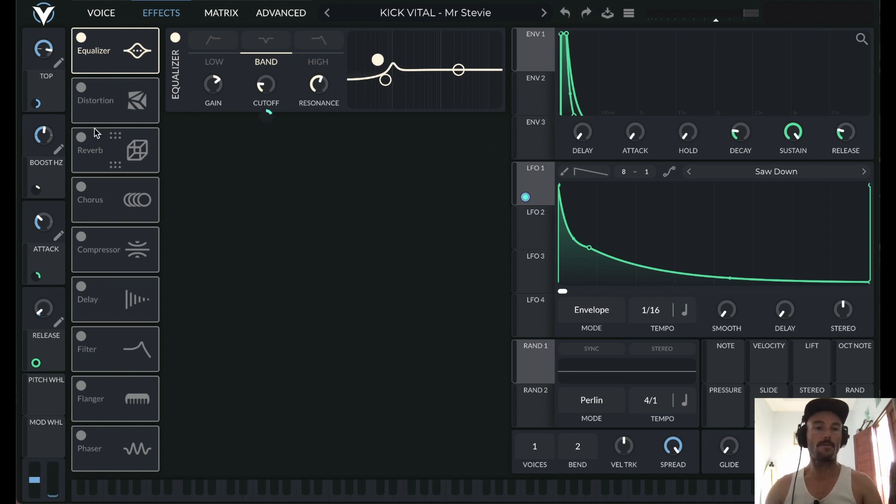
mouse_move(46, 130)
drag(47, 131, 63, 147)
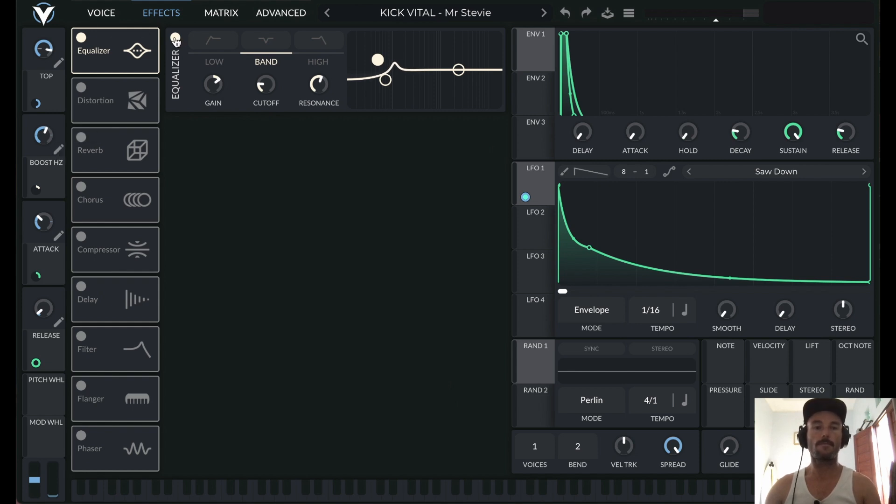
click(176, 39)
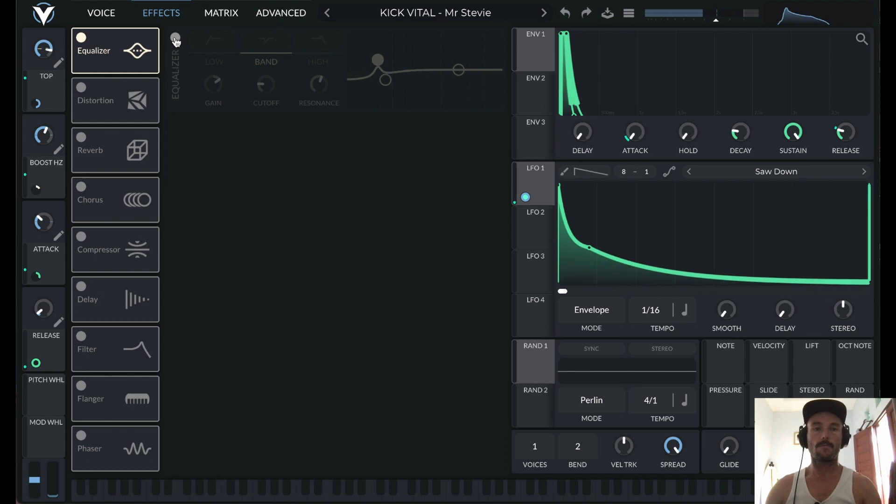
click(175, 39)
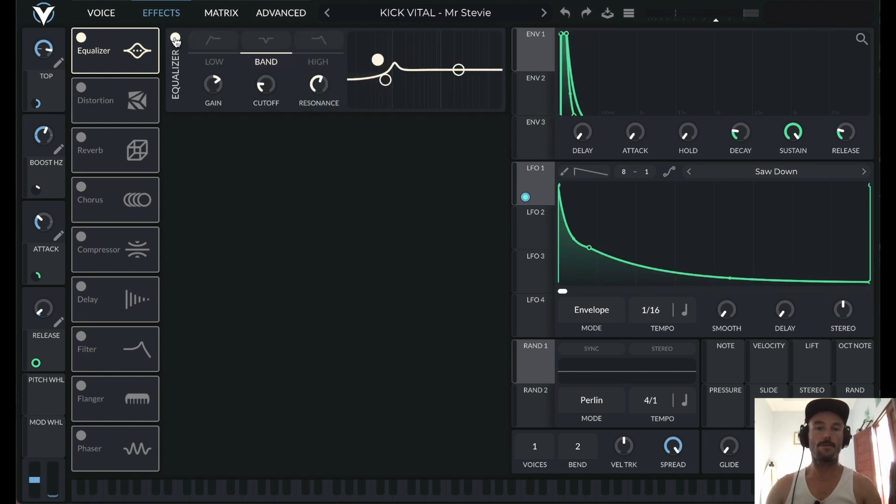
Compare the Equalizer's Low and Band settings, finishing on the Band settings.
click(218, 67)
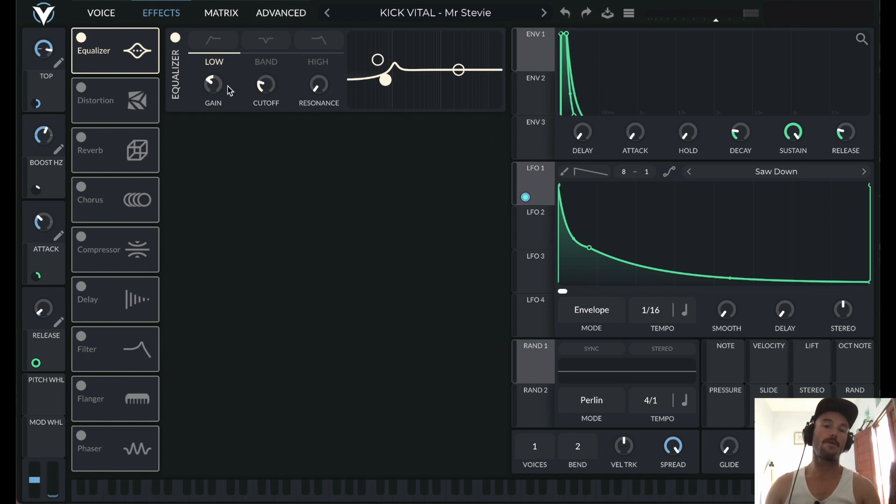
click(269, 63)
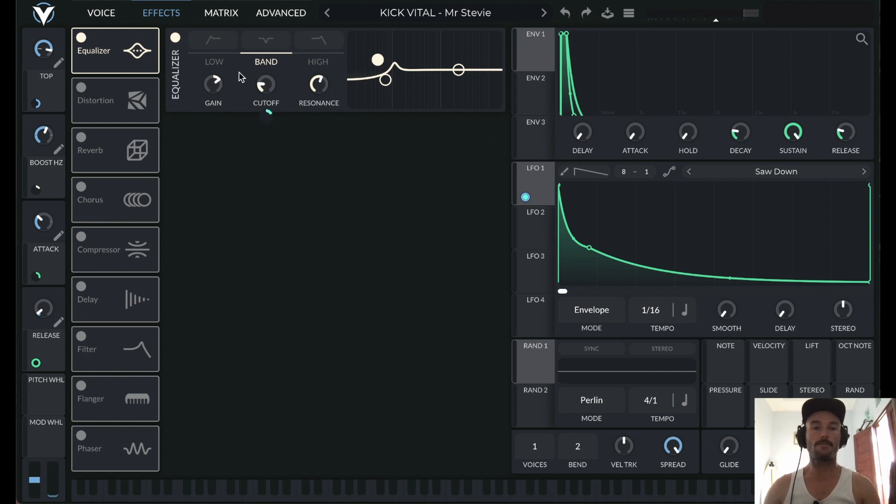
click(211, 64)
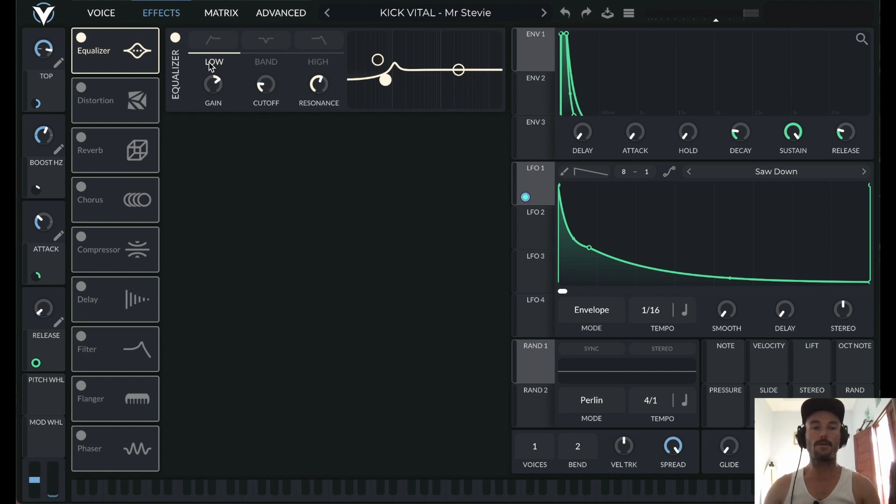
click(259, 65)
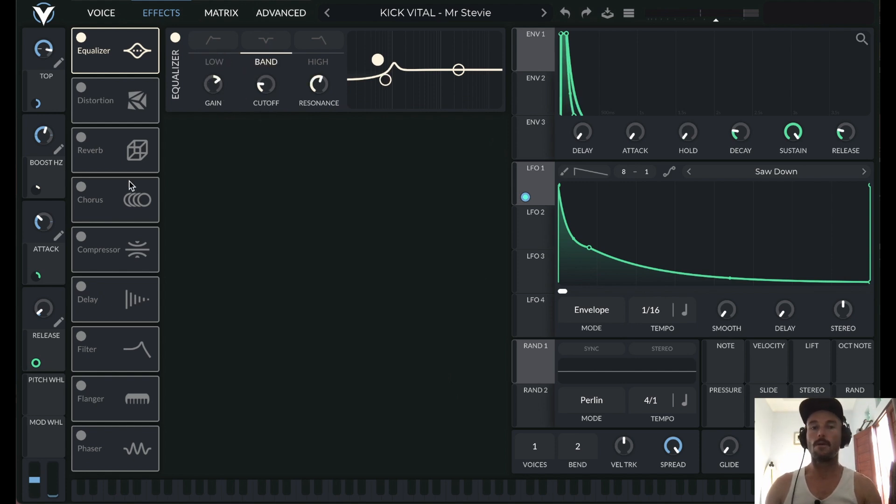
Enable the Distortion effect and examine its drive, mix, cutoff and filter options.
click(80, 88)
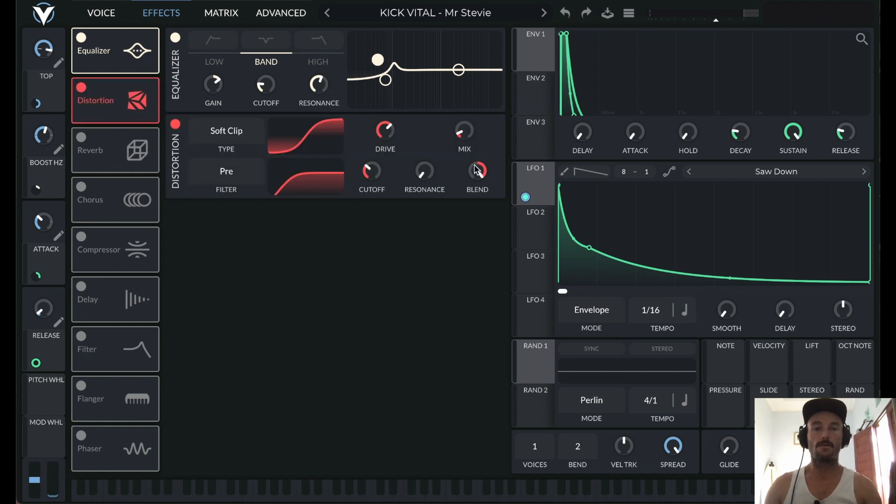
mouse_move(385, 136)
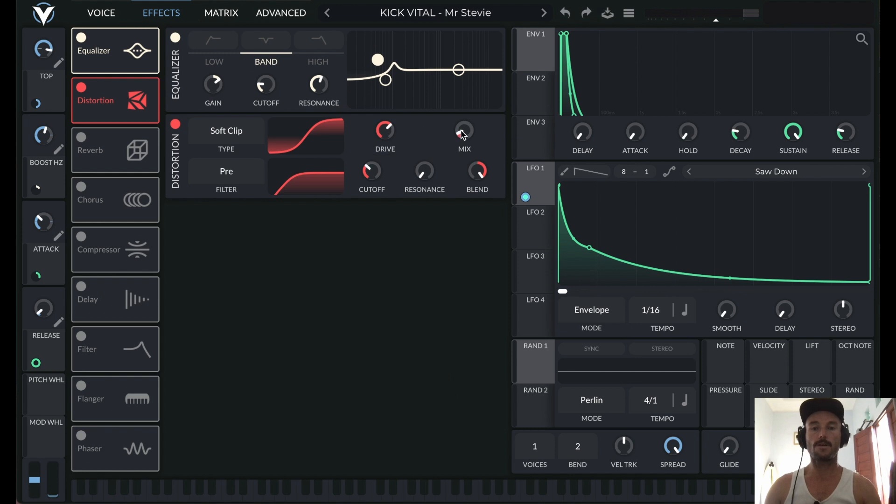
mouse_move(463, 136)
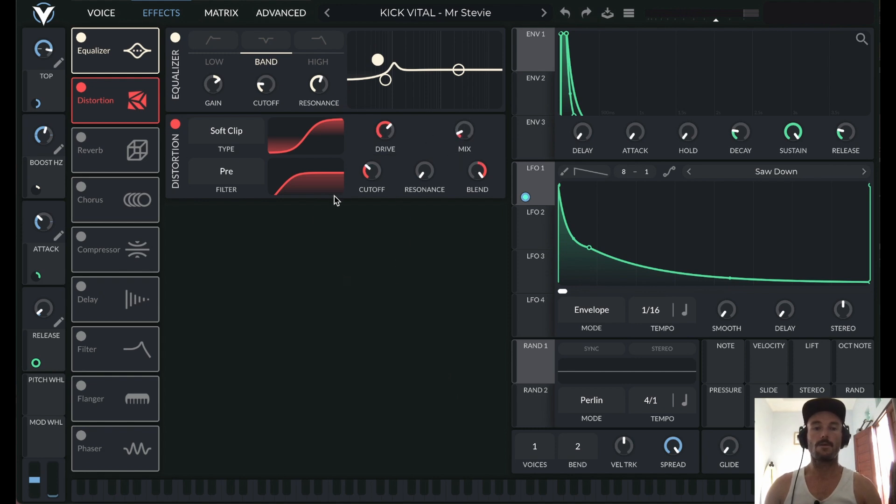
click(235, 175)
click(235, 175)
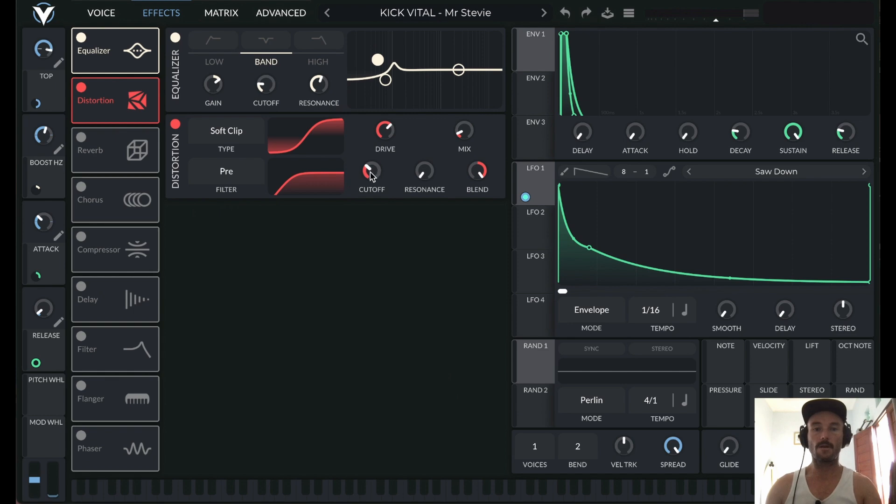
mouse_move(372, 175)
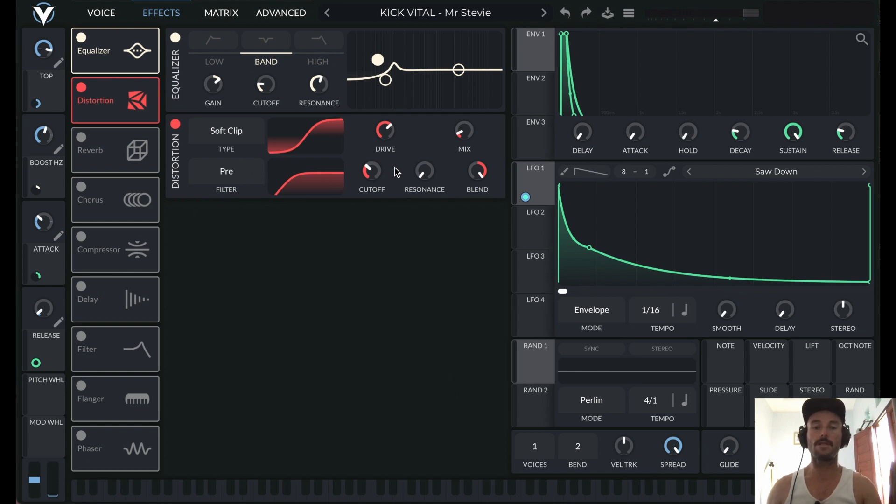
click(239, 171)
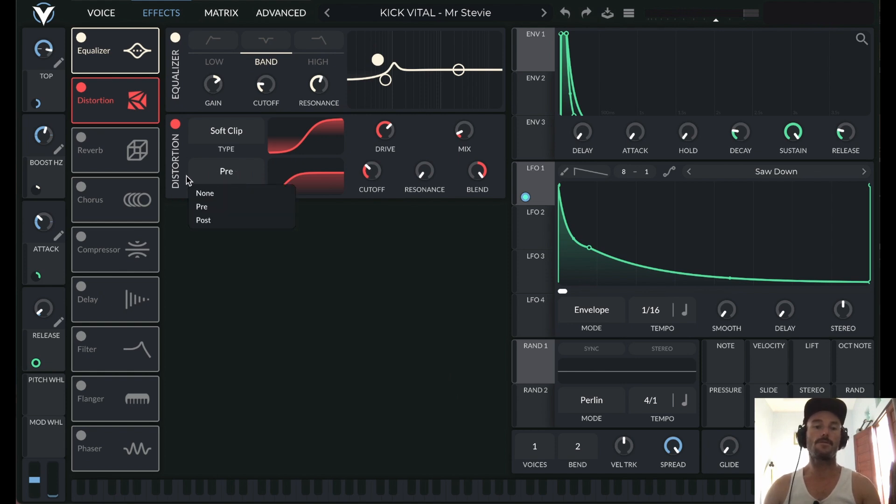
click(231, 163)
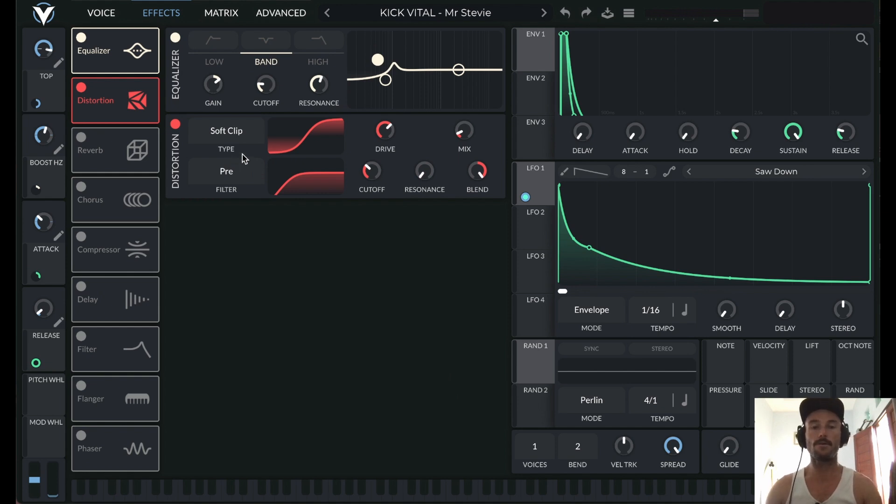
Bypass the Distortion effect while the kick plays and re-enable it to compare the sound.
click(175, 125)
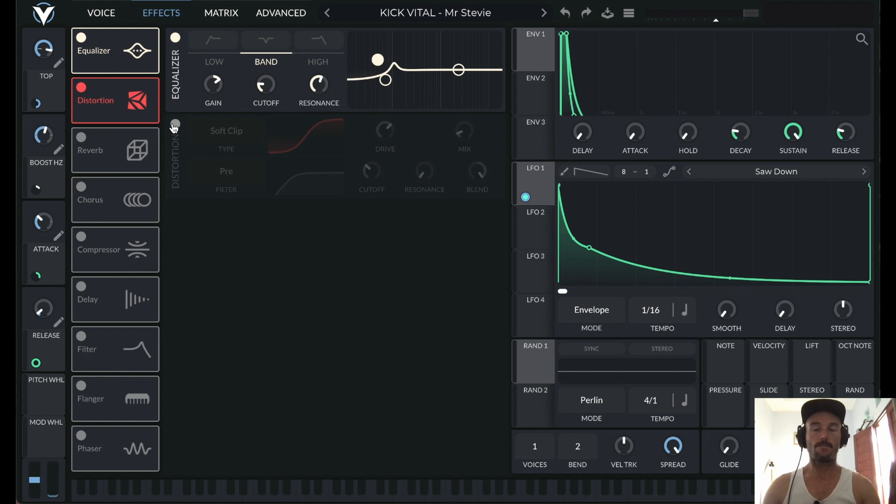
key(space)
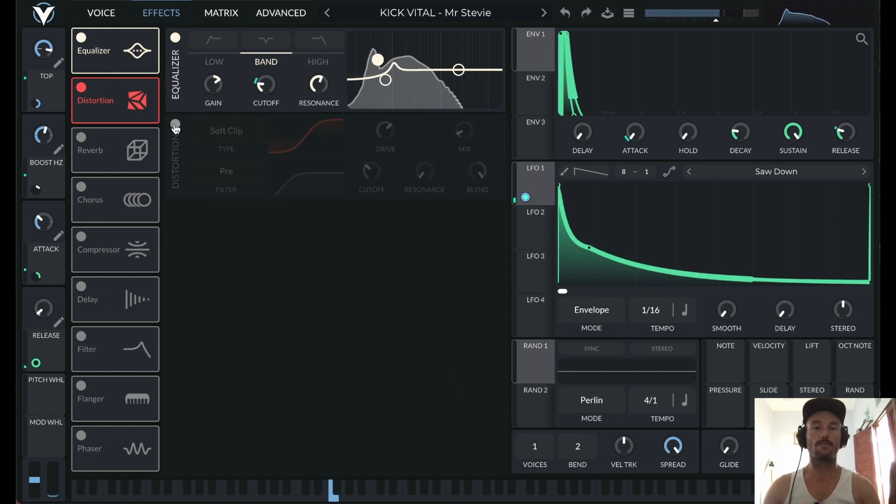
click(176, 125)
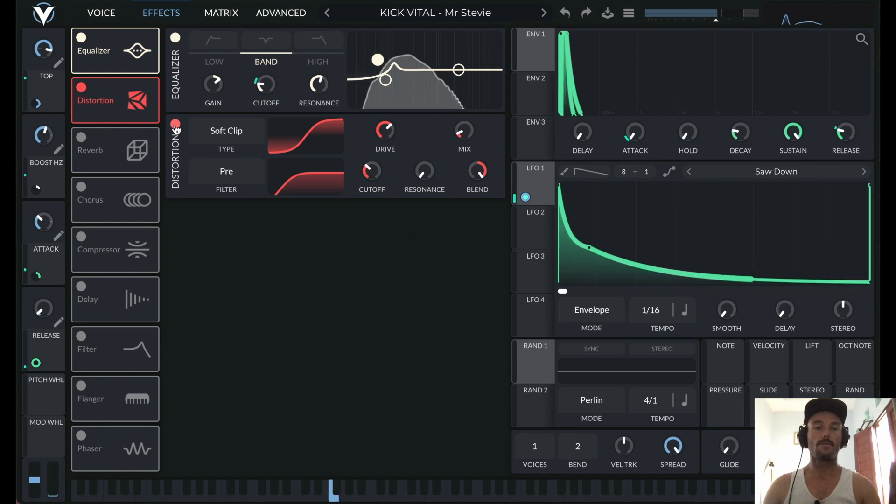
Try the distortion filter modes None and Post, and return the filter to Pre.
click(227, 172)
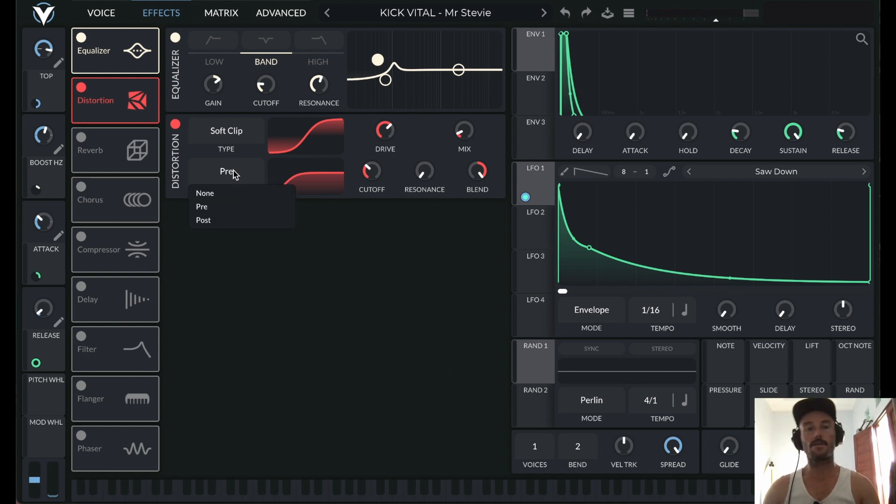
click(218, 193)
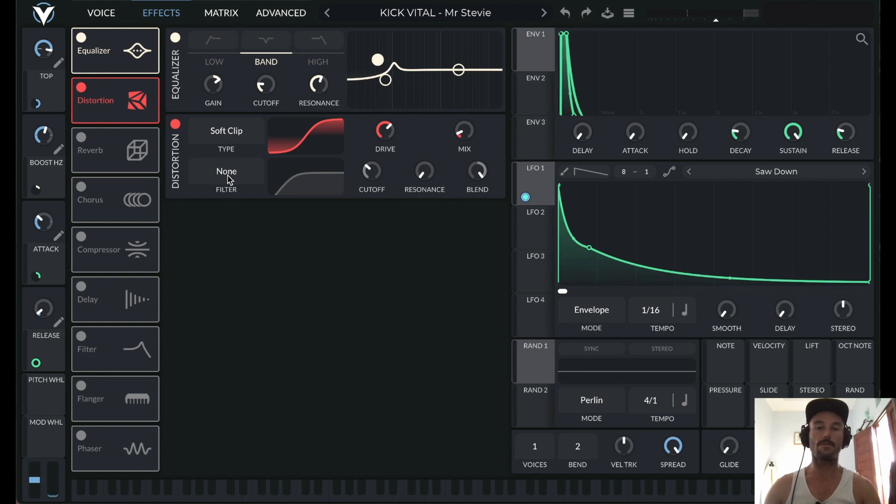
click(229, 178)
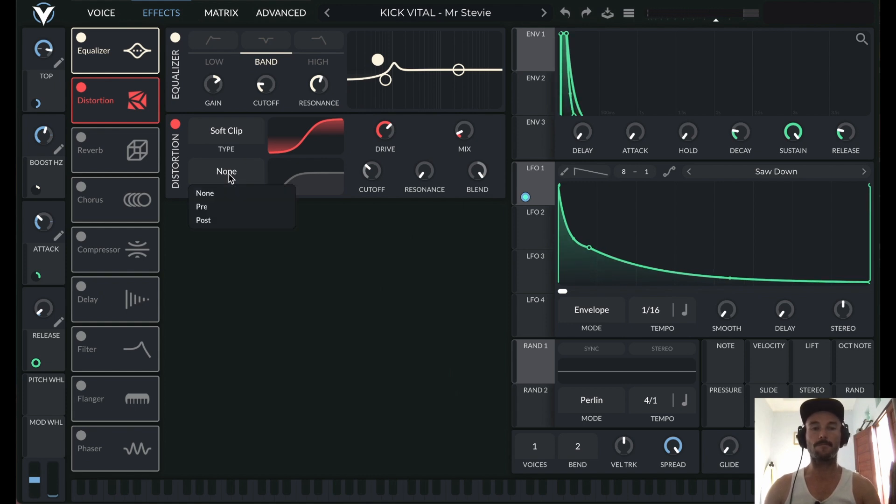
click(217, 220)
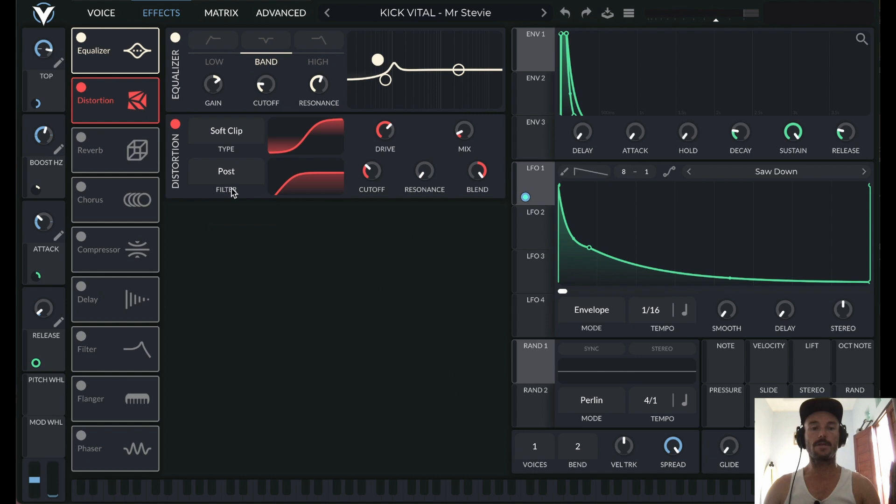
click(230, 173)
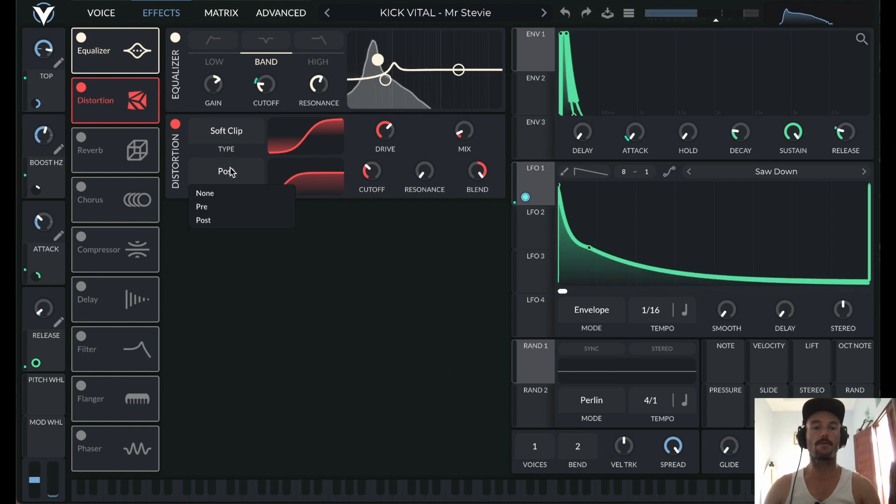
click(230, 206)
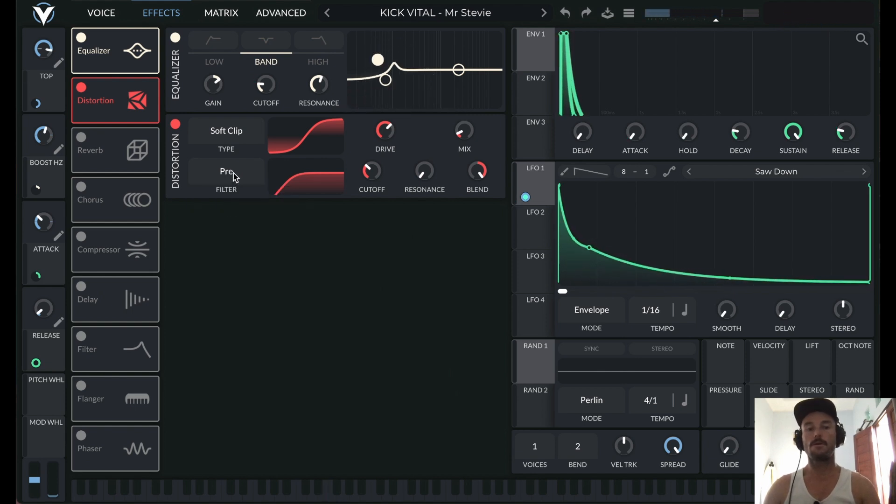
Audition the distortion types Hard Clip, Linear Fold, Sine Fold and Bit Crush on the kick.
click(232, 130)
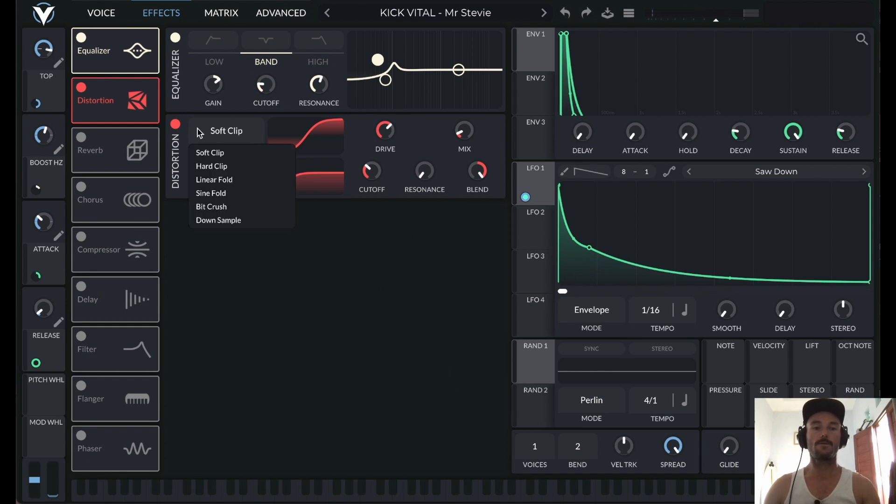
click(223, 171)
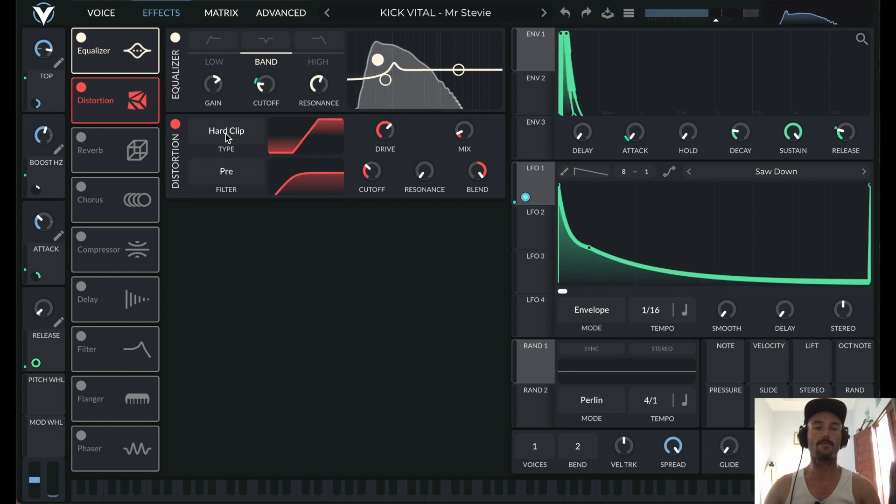
click(228, 135)
click(220, 179)
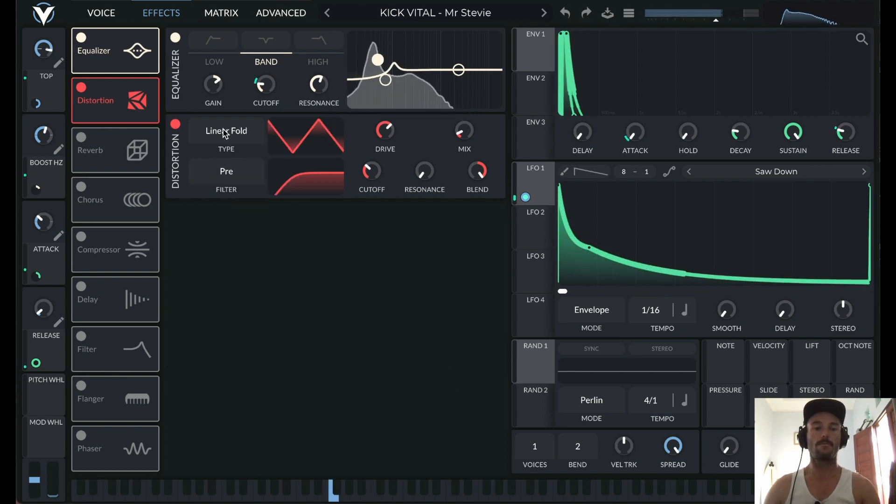
click(225, 136)
click(221, 193)
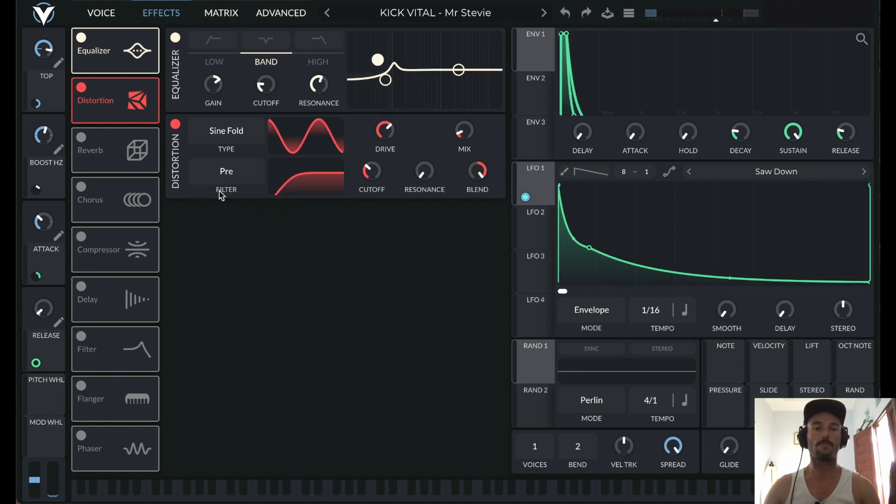
click(226, 133)
click(224, 213)
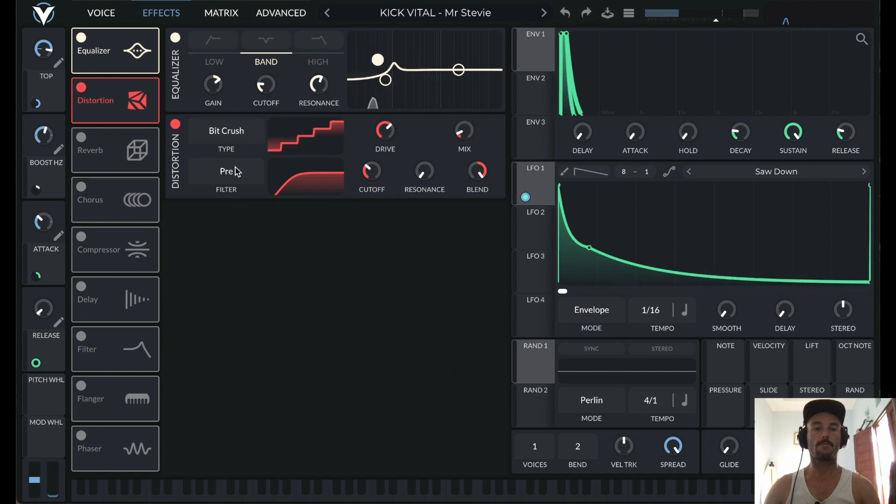
Set the distortion type to Down Sample and its filter to None.
click(231, 136)
click(233, 219)
click(227, 174)
click(215, 194)
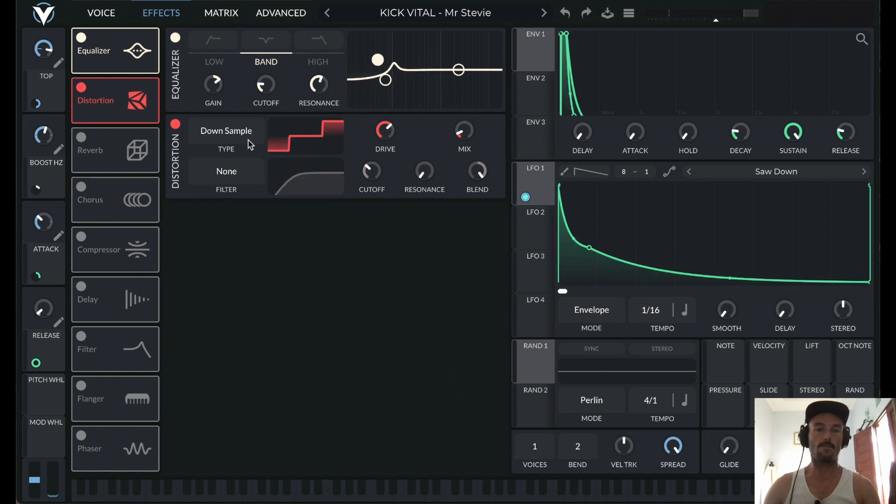
Change the distortion type to Linear Fold, raise its drive and adjust its mix.
click(231, 127)
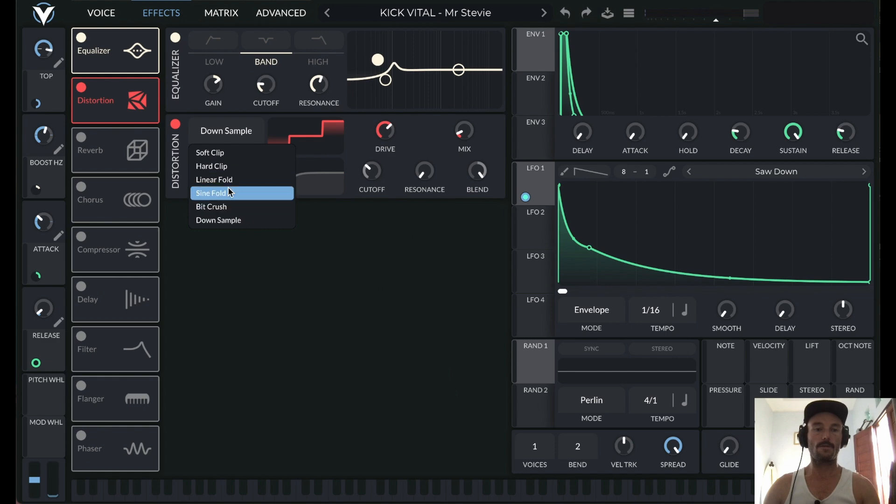
click(230, 182)
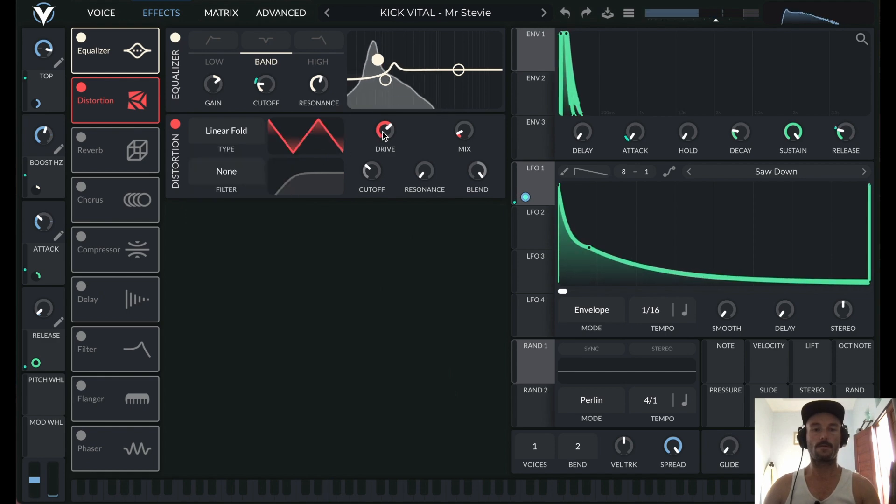
mouse_move(384, 129)
drag(383, 126, 385, 123)
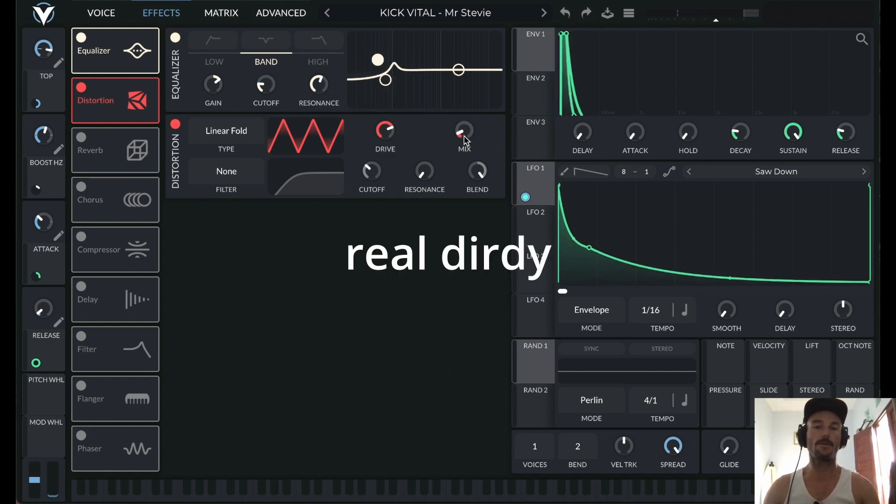
mouse_move(465, 133)
mouse_down()
mouse_move(465, 123)
mouse_move(473, 143)
mouse_up()
Audition the distortion types Sine Fold and Bit Crush on the kick.
click(227, 131)
click(229, 200)
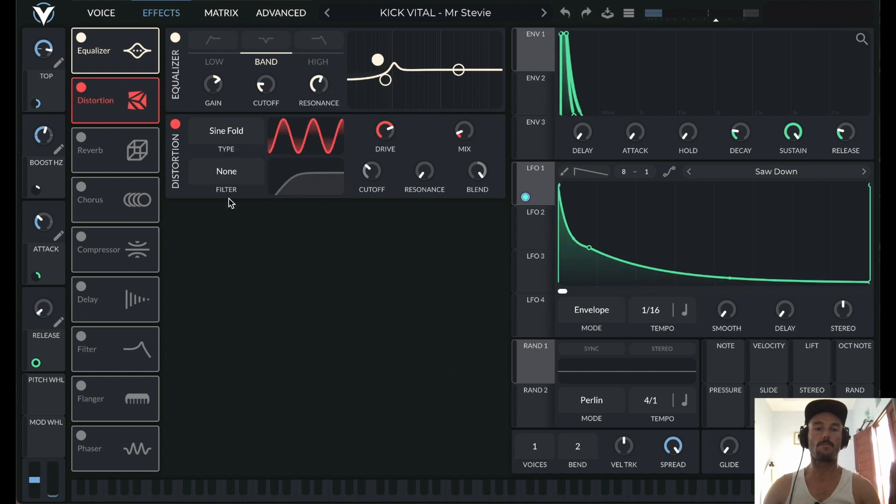
click(227, 136)
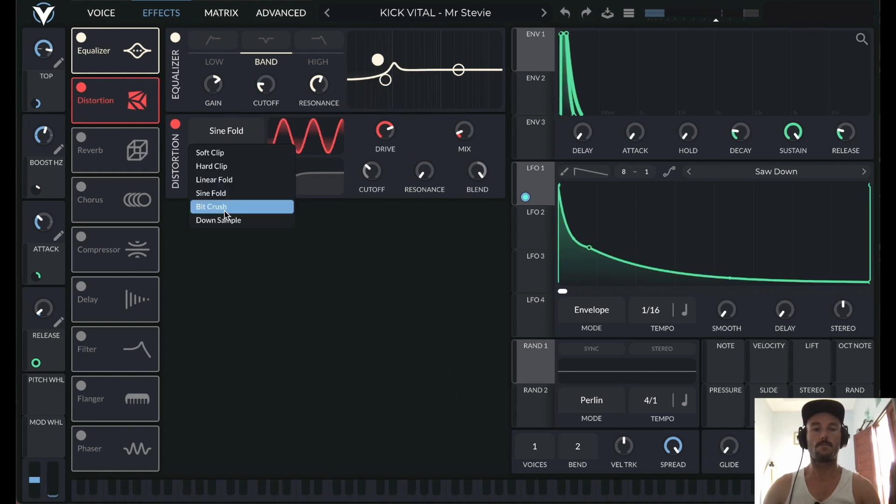
click(229, 205)
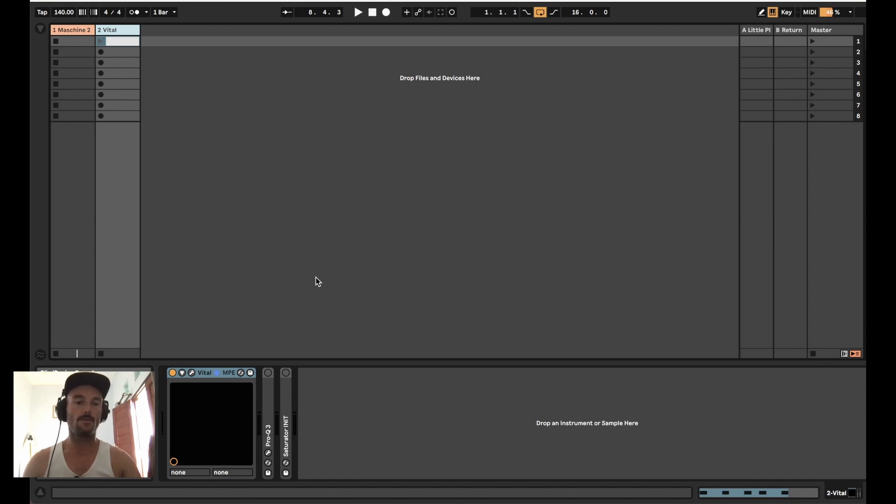
Switch to Ableton Live, open the Vital instrument, lower the computer keyboard octave to C1 to D2 and play the kick.
click(191, 373)
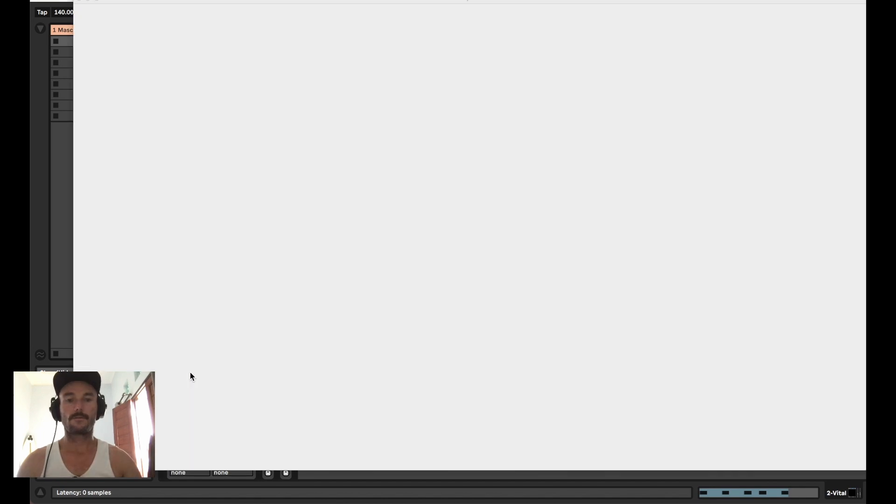
key(z)
key(f)
key(z)
key(f)
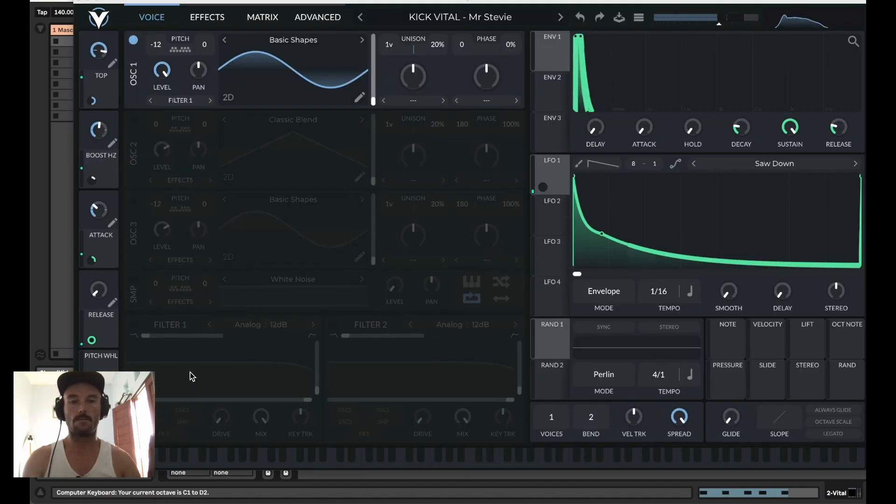
key(f)
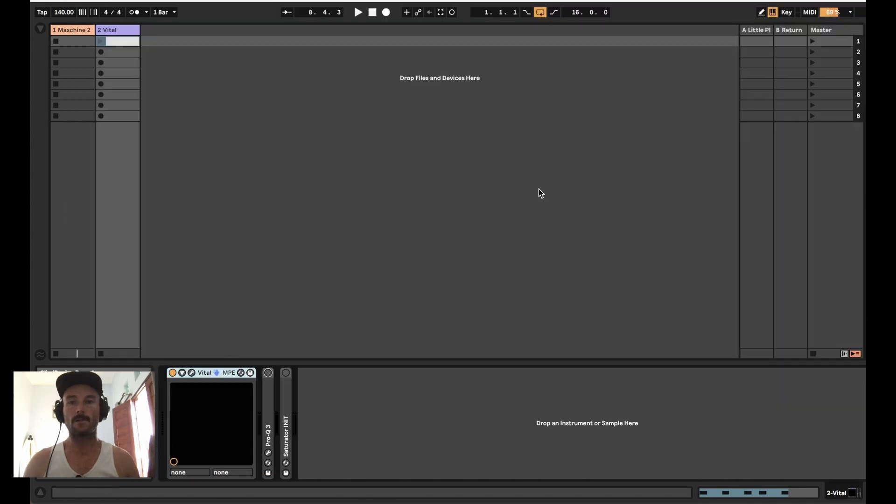
Launch the kick clip on the Vital track and play it together with Pattern 1 of the 808_Naked_KIT in Maschine 2.
click(100, 41)
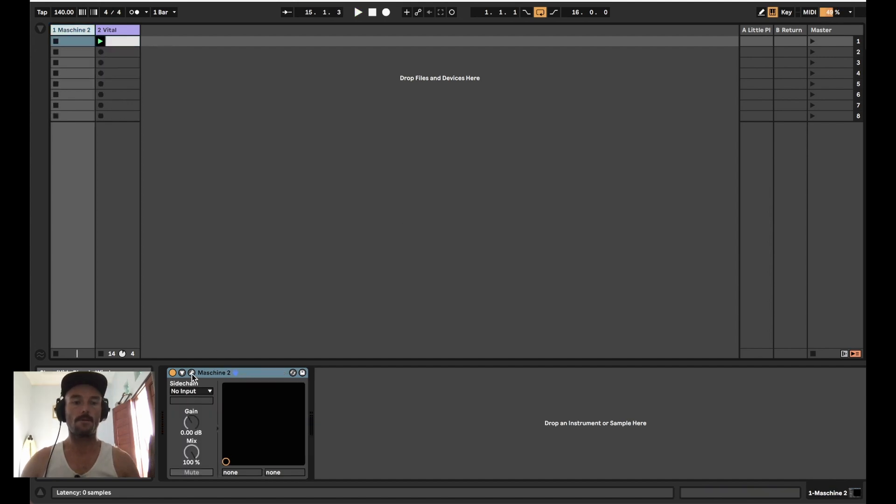
click(192, 374)
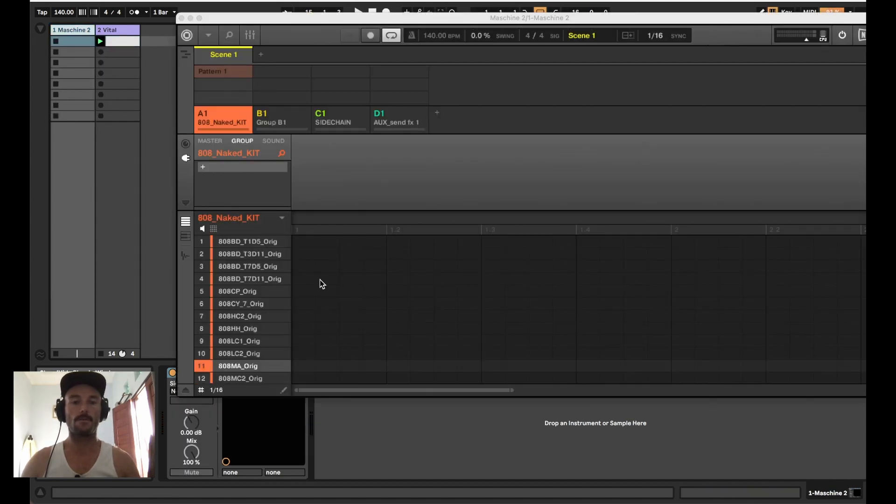
mouse_move(243, 305)
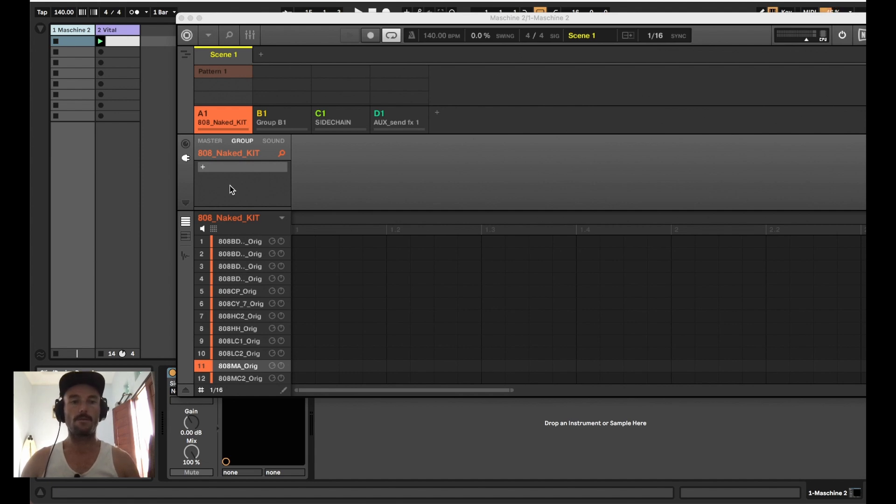
click(227, 70)
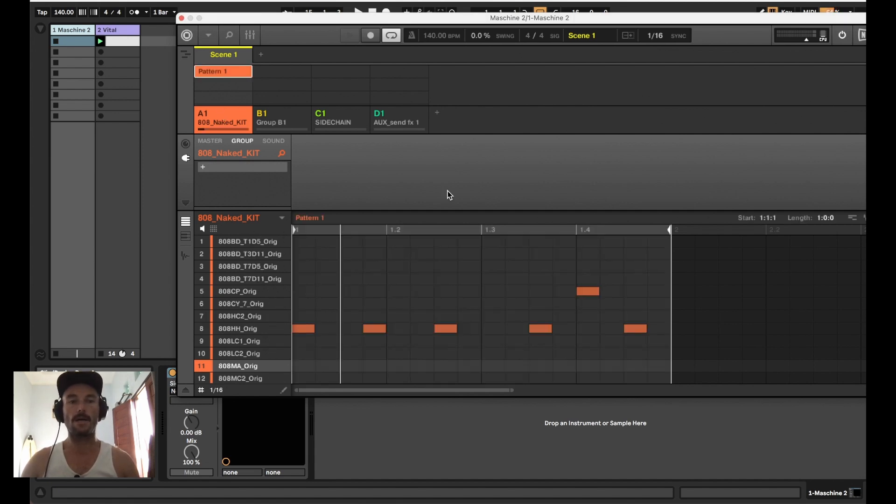
key(space)
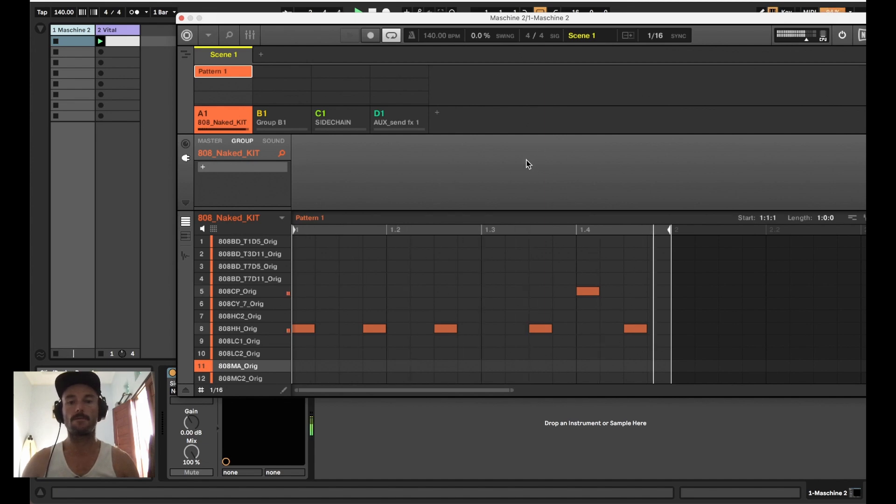
Add two 808MA_Orig notes to Pattern 1, halfway between beats 1 and 2 and on beat 3, and close Maschine 2.
click(352, 366)
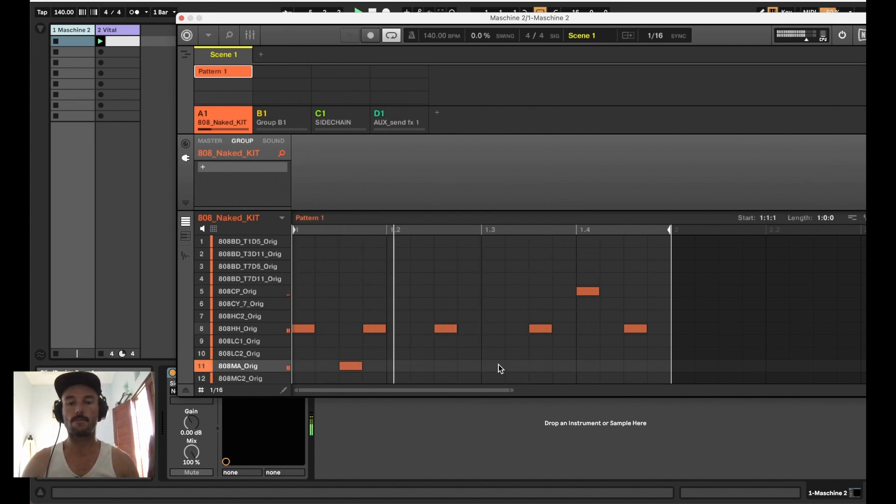
click(499, 366)
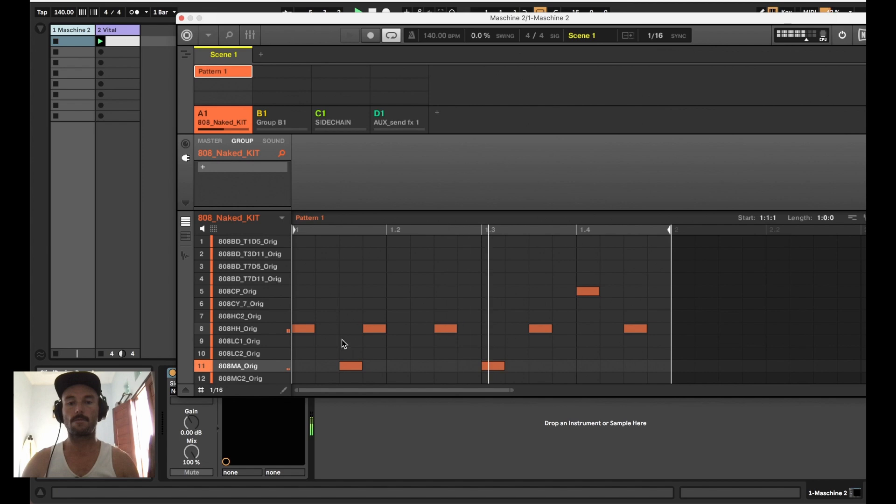
click(181, 18)
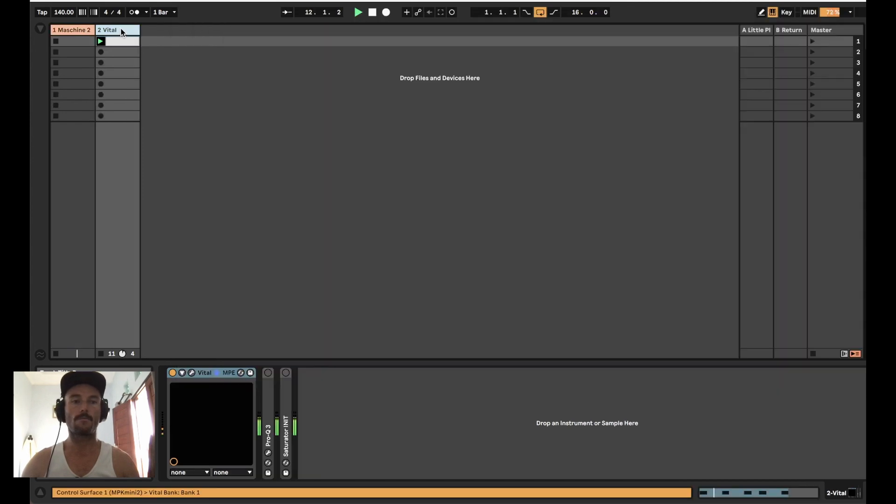
Adjust the kick's TOP macro slightly in Vital while the beat plays, and close the plug-in window.
click(193, 373)
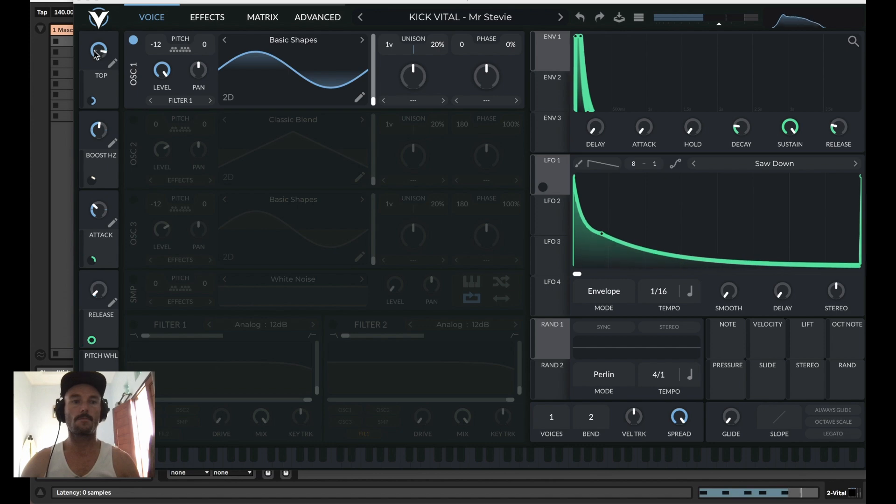
mouse_move(103, 71)
mouse_down()
mouse_move(108, 109)
mouse_move(104, 75)
mouse_up()
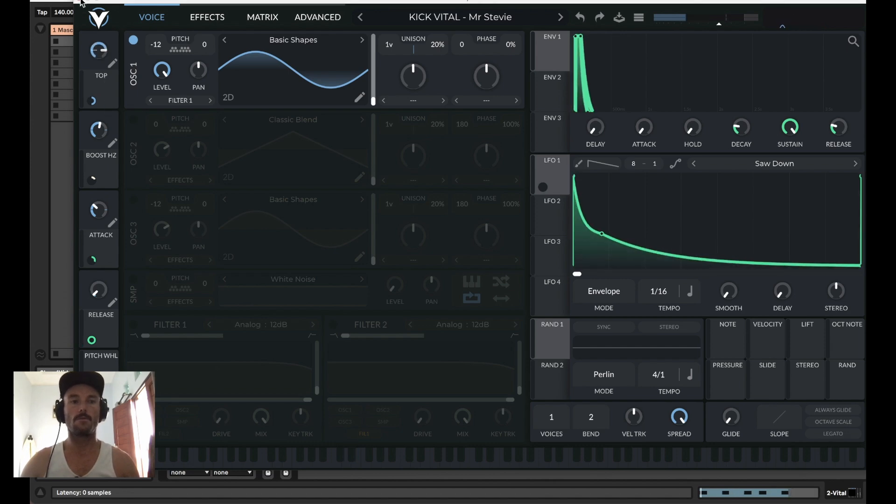
click(80, 1)
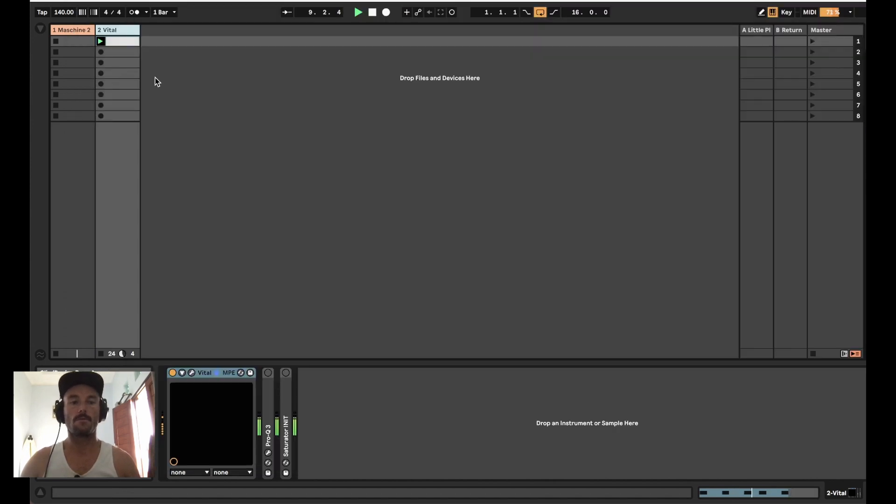
Enable the MSTR_Bus_INIT rack on the Master track.
click(834, 29)
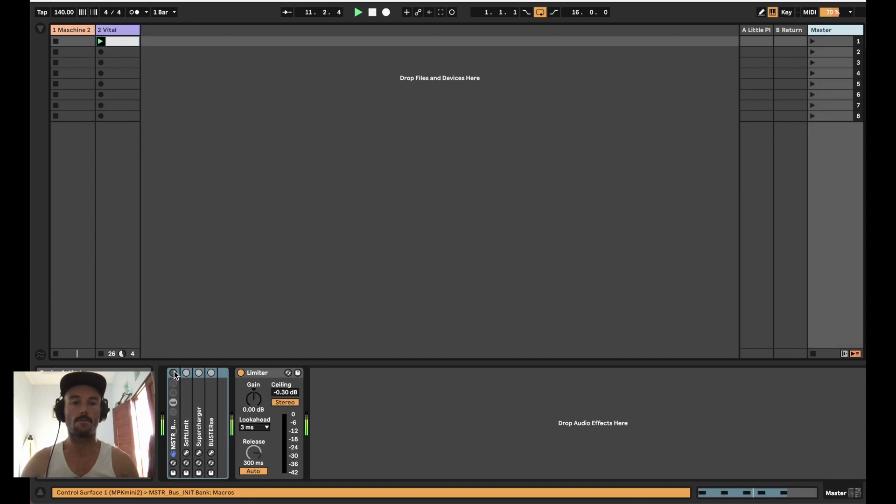
click(357, 150)
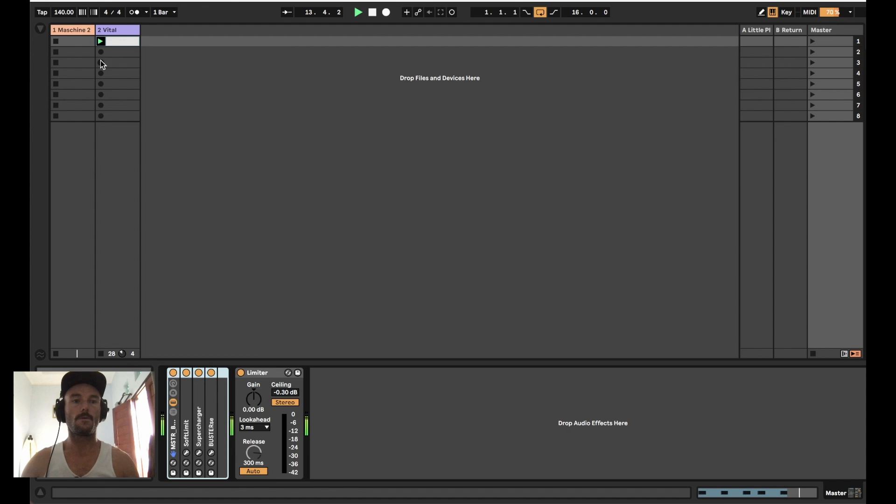
Reopen Maschine 2 from its track and solo the 808HH_Orig hi-hat sound.
click(73, 38)
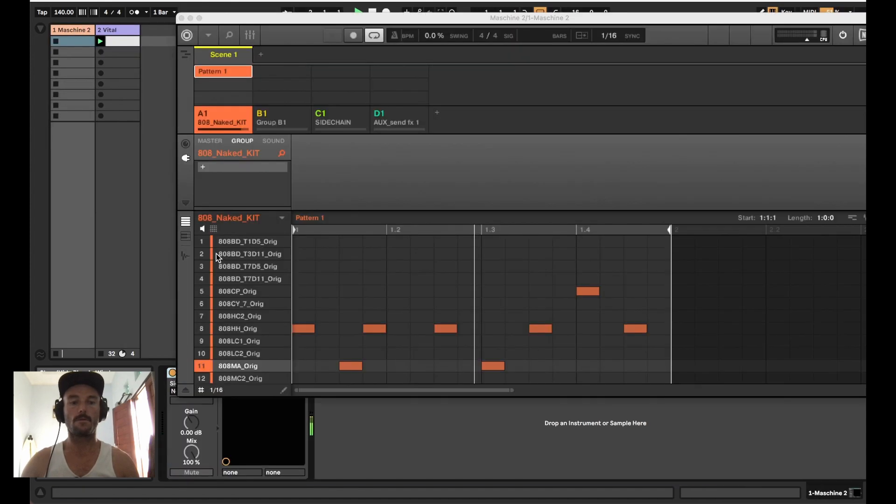
click(201, 330)
right_click(201, 330)
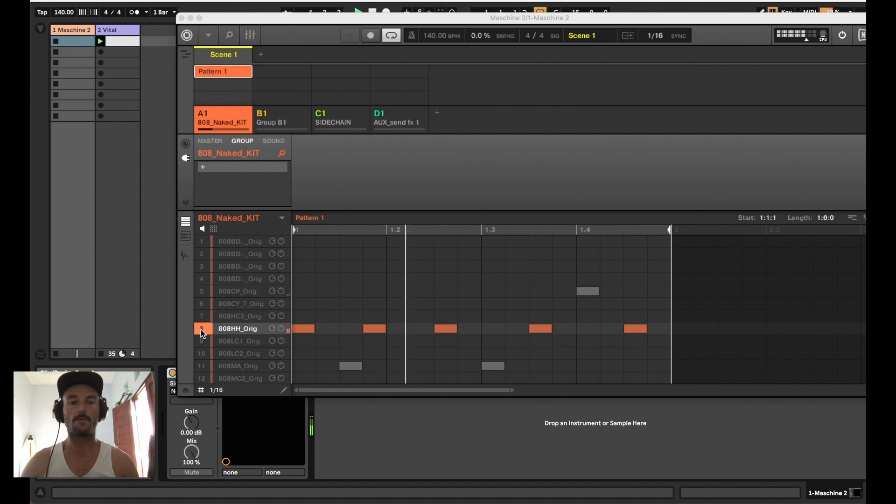